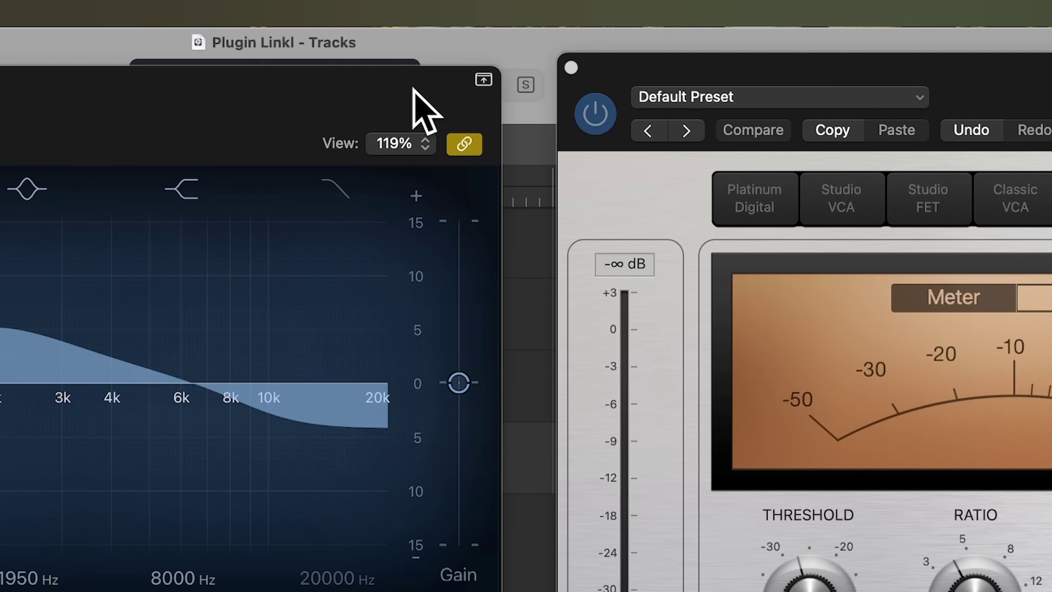
Step: Keep Audio 4's plugin link mode on Multi from the Channel EQ window's link menu
click(470, 151)
click(471, 153)
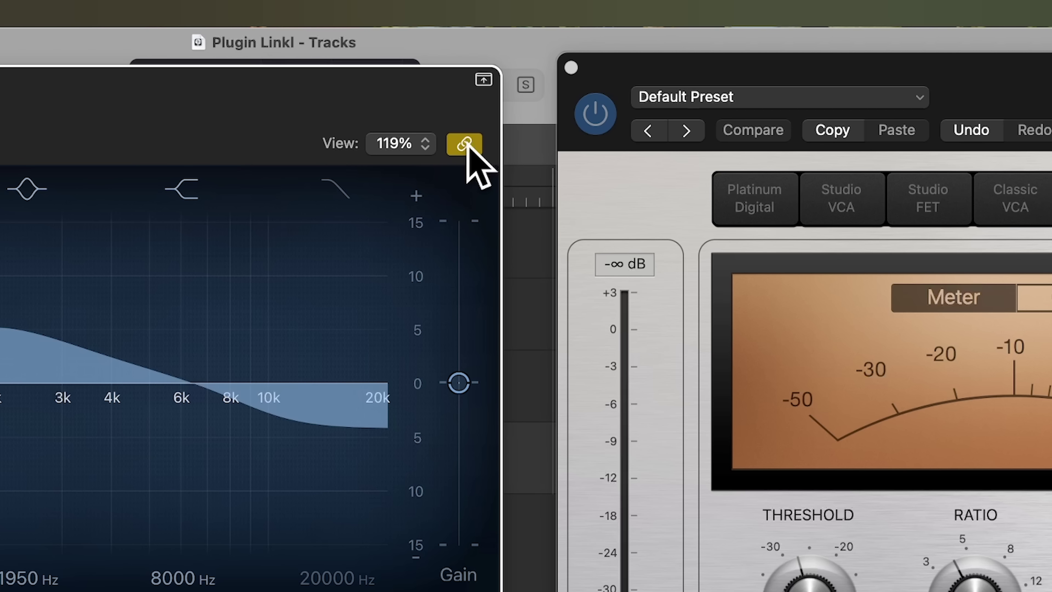
click(467, 144)
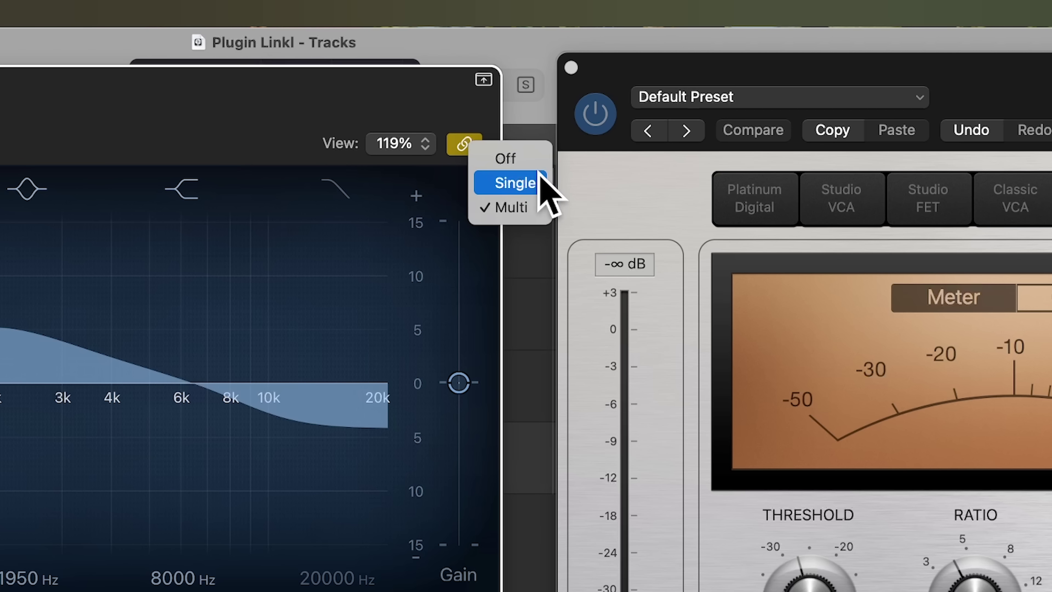
click(530, 206)
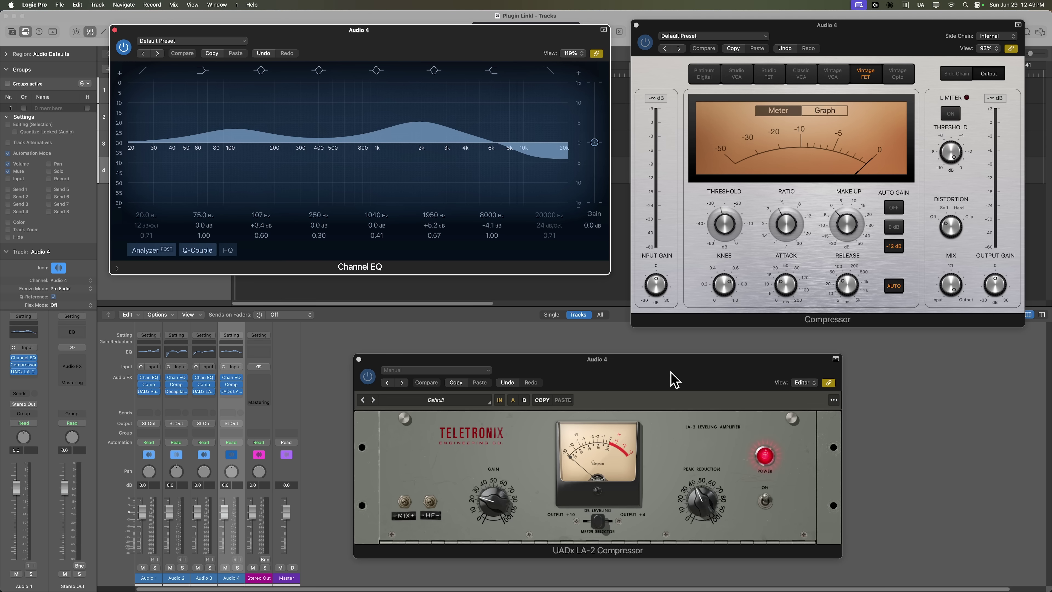
click(174, 576)
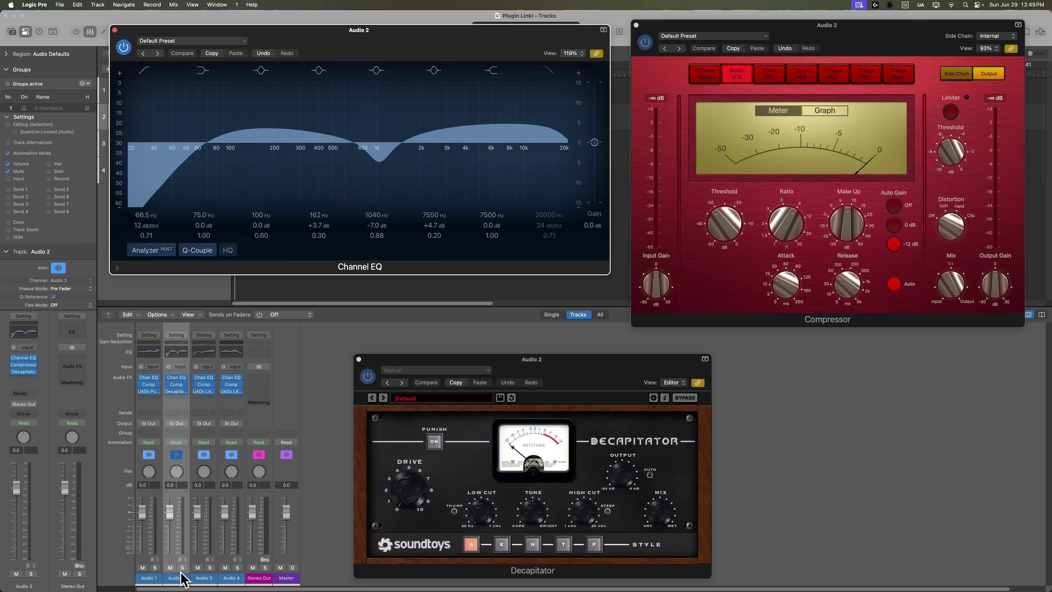
click(204, 579)
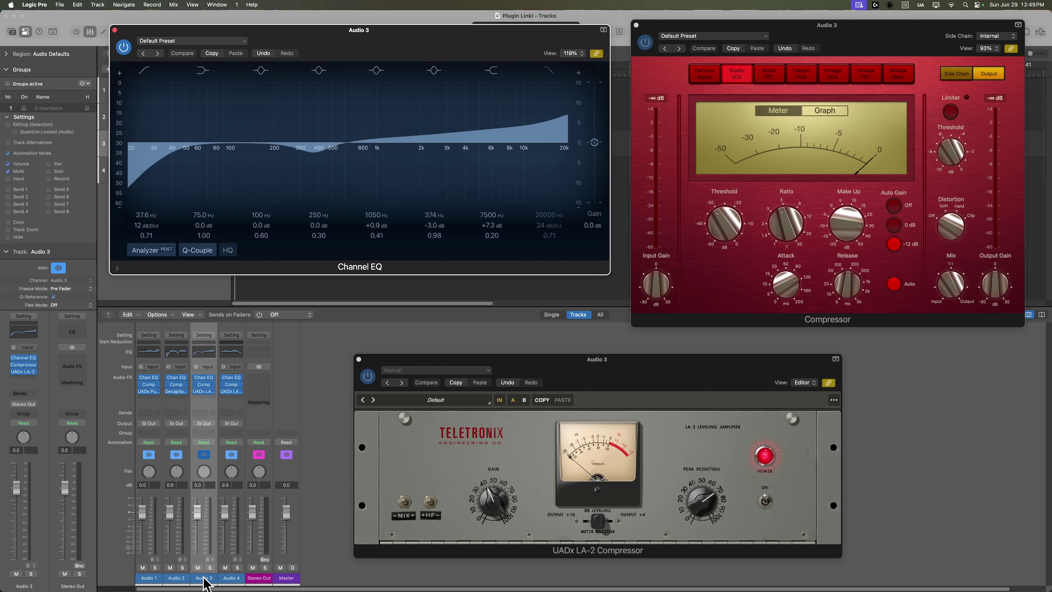
click(150, 578)
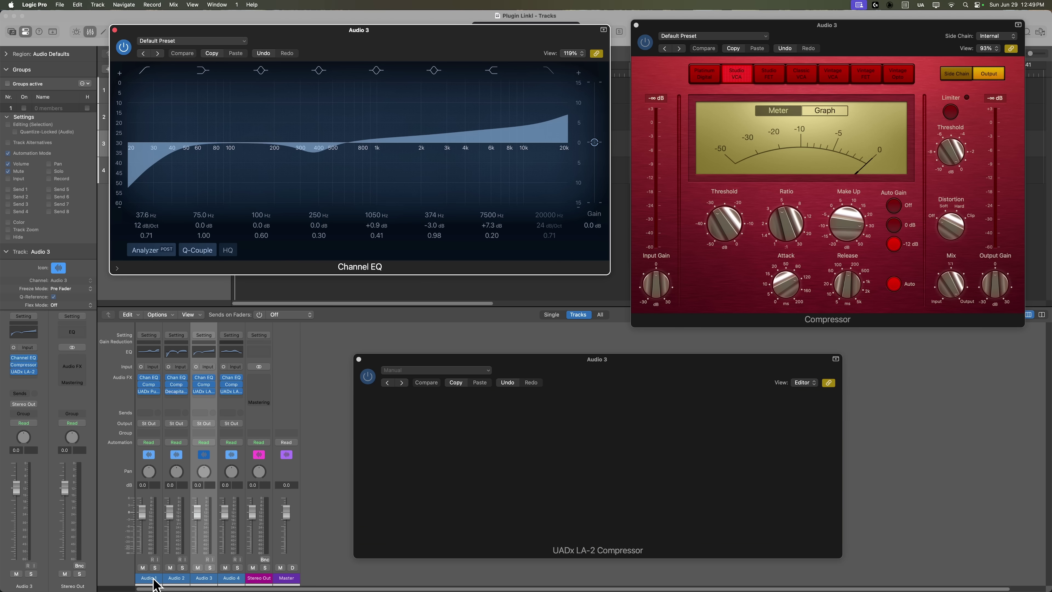
click(231, 579)
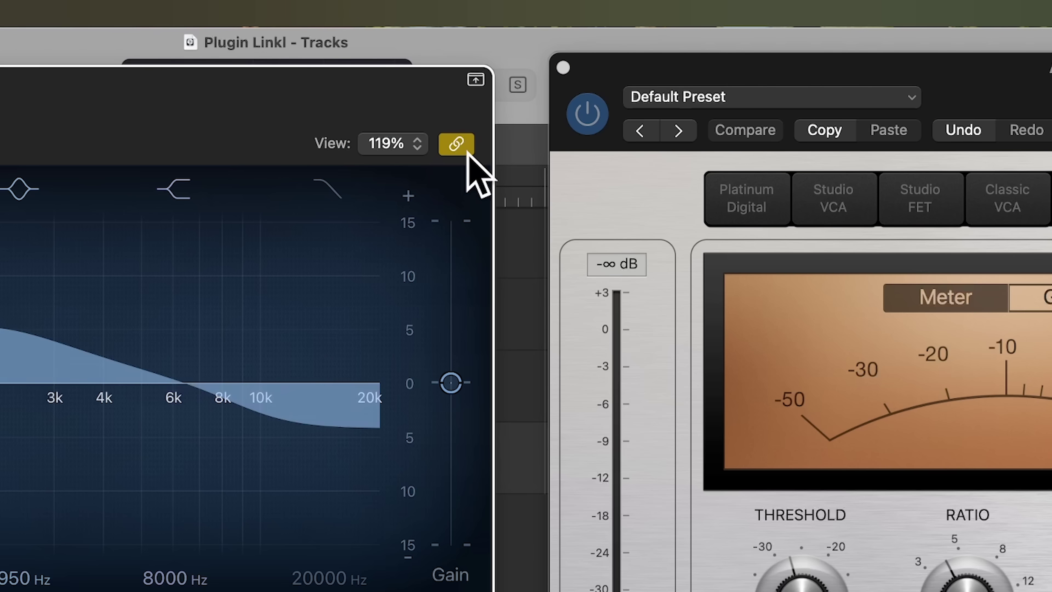
Step: Switch the plugin link mode to Single and close the LA-2 Compressor window
click(599, 54)
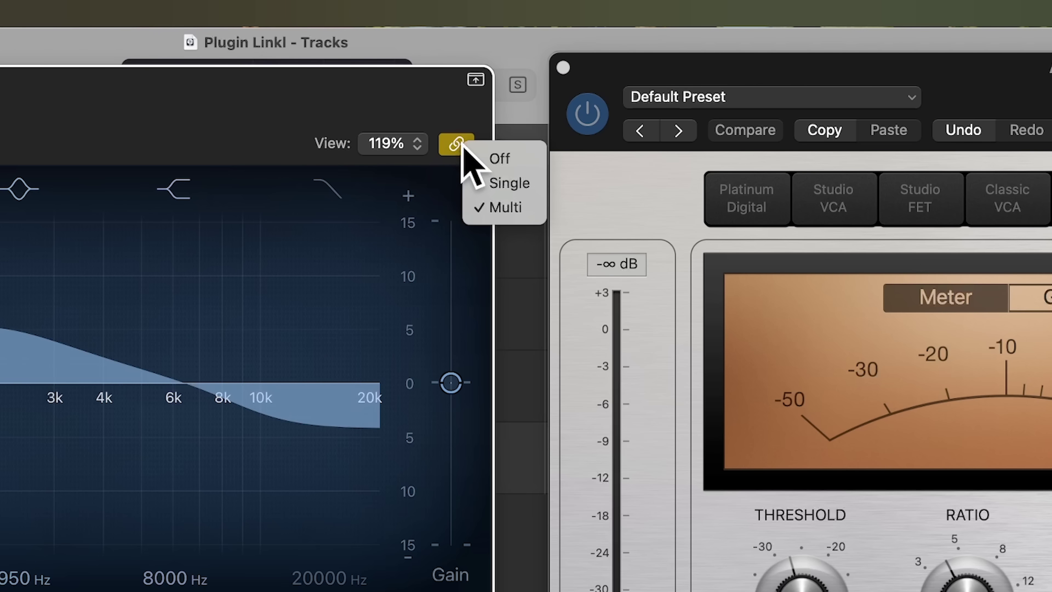
click(526, 187)
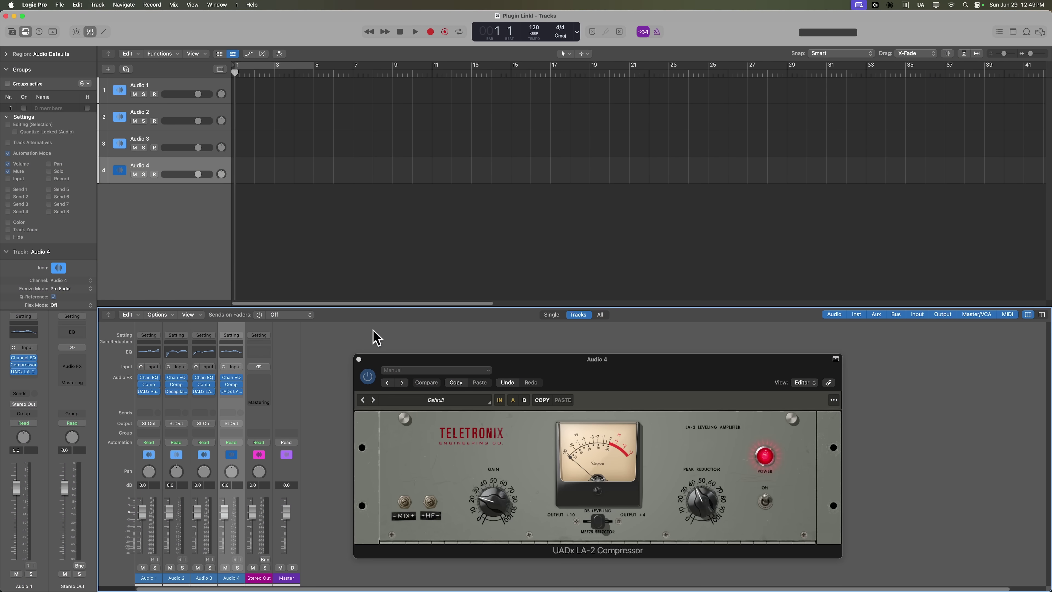
click(359, 359)
Step: Move Audio 1's Channel EQ upper-mid band to 995 Hz, +3.8 dB, then close the window
click(156, 578)
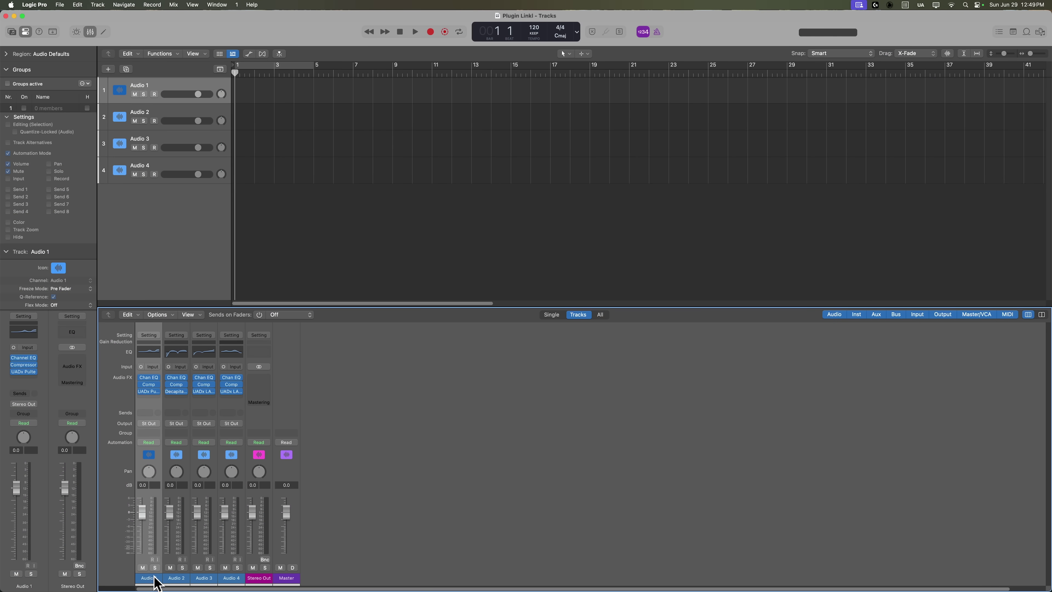
click(154, 383)
drag(462, 47, 678, 171)
drag(598, 253, 607, 258)
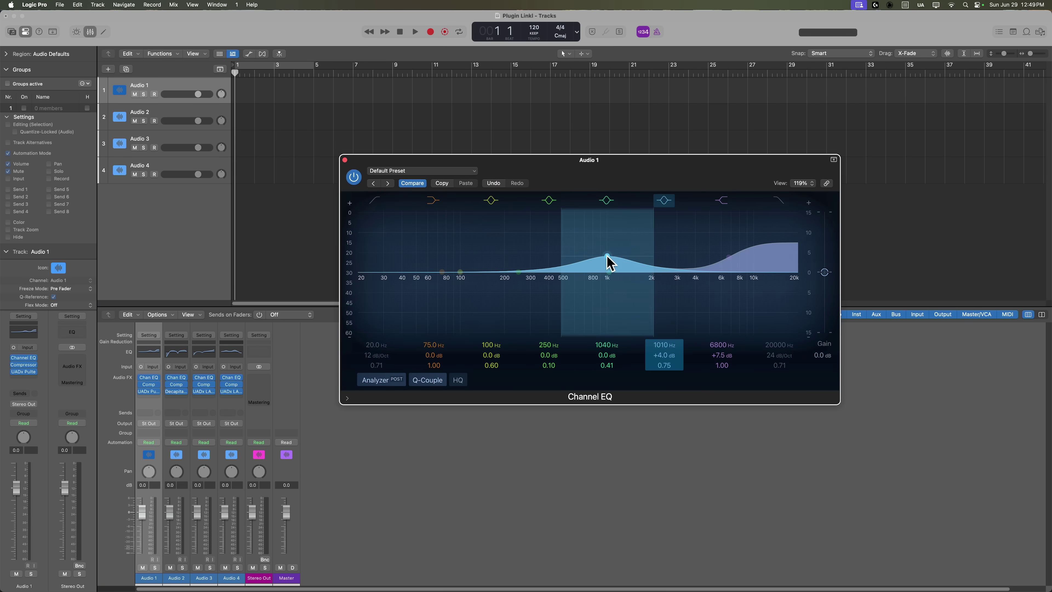
click(345, 160)
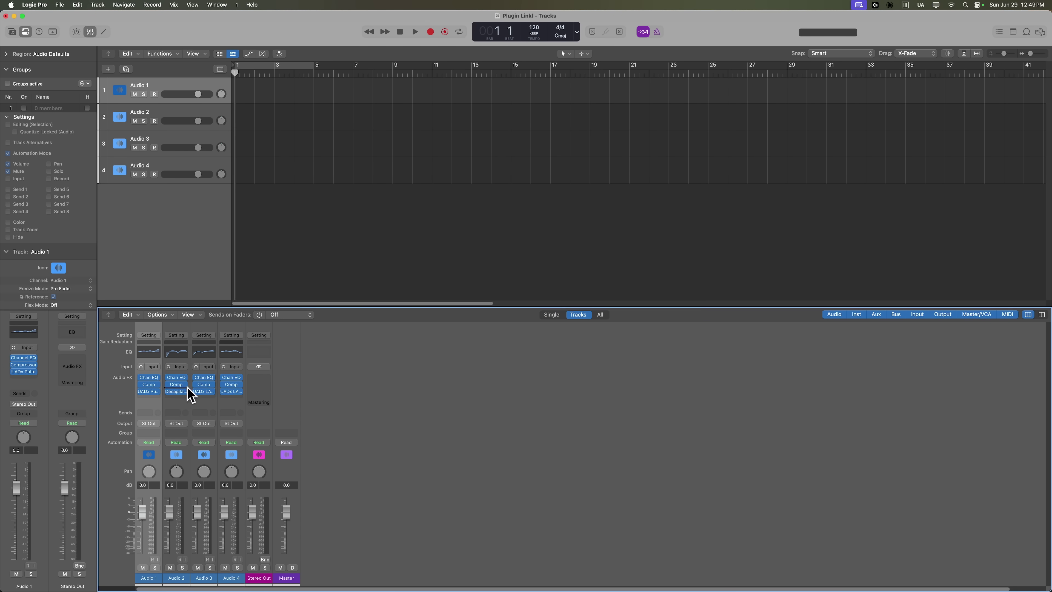
Step: Shift Audio 2's Channel EQ low band to 88.5 Hz, +4.8 dB, then close the window
click(178, 379)
drag(486, 47, 725, 196)
drag(502, 293, 464, 283)
click(355, 195)
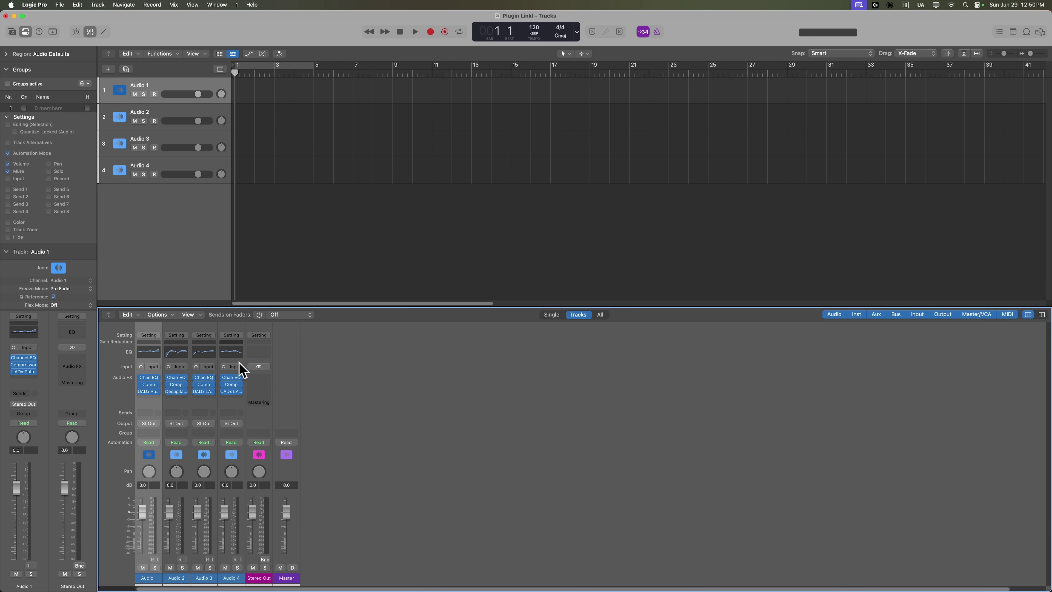
Step: Open the Audio 3, 4 and 1 Channel EQs, then close all but Audio 1's
click(203, 377)
click(229, 379)
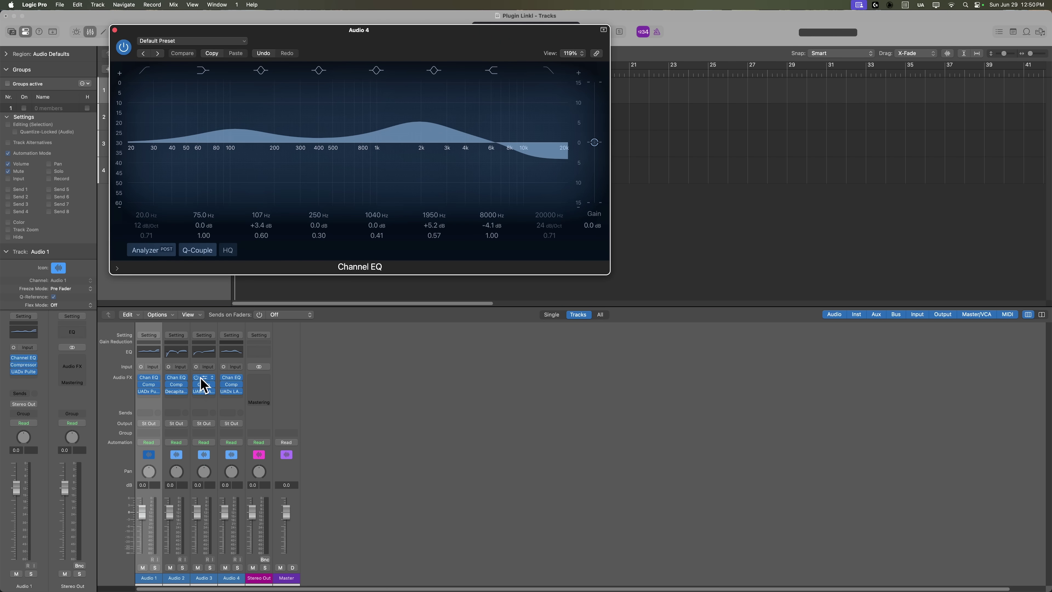
mouse_move(178, 383)
click(148, 385)
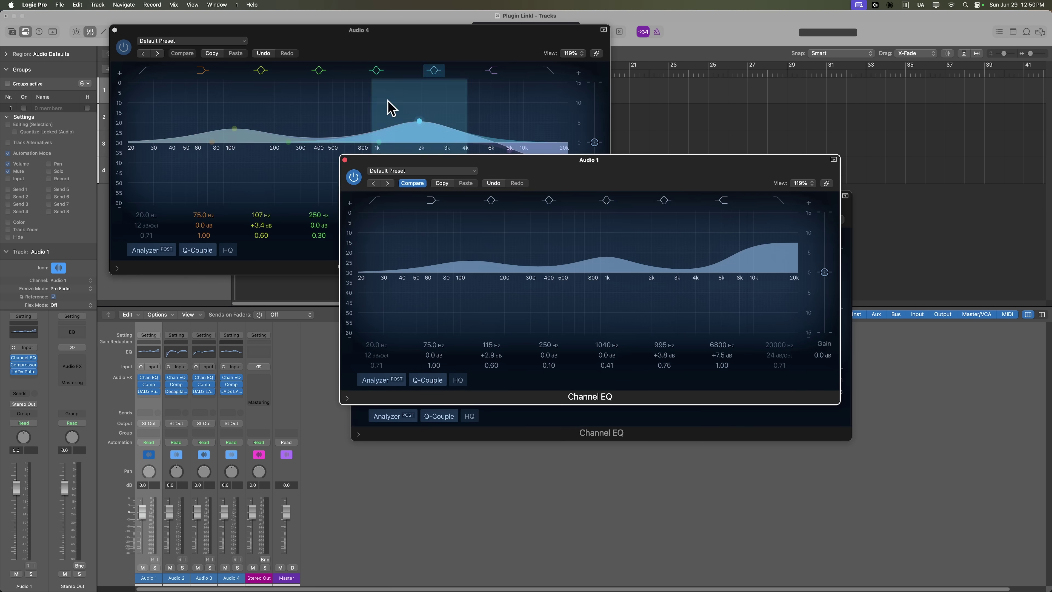
drag(387, 106, 843, 120)
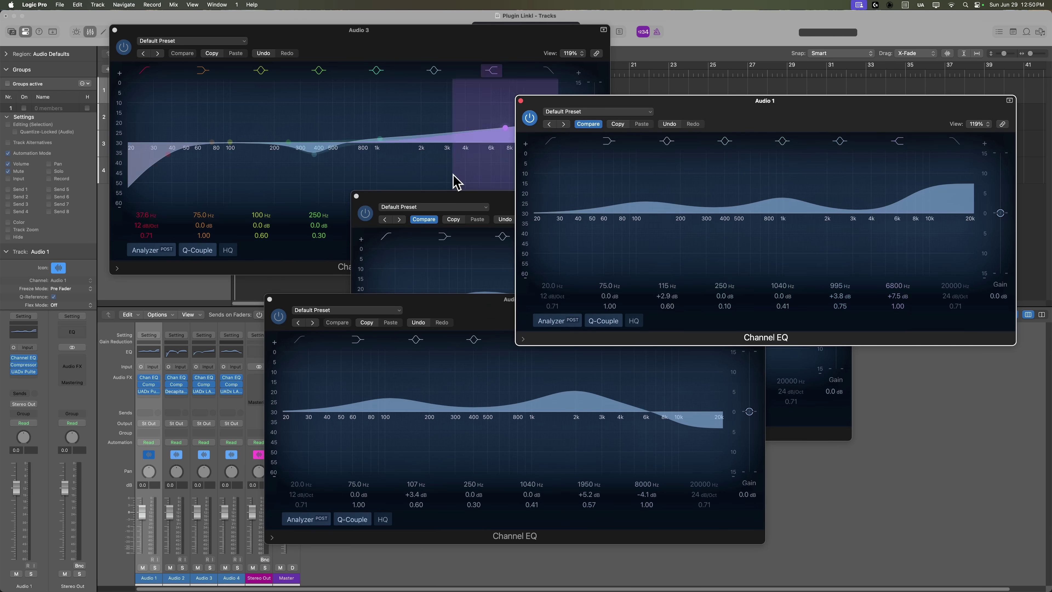
click(114, 30)
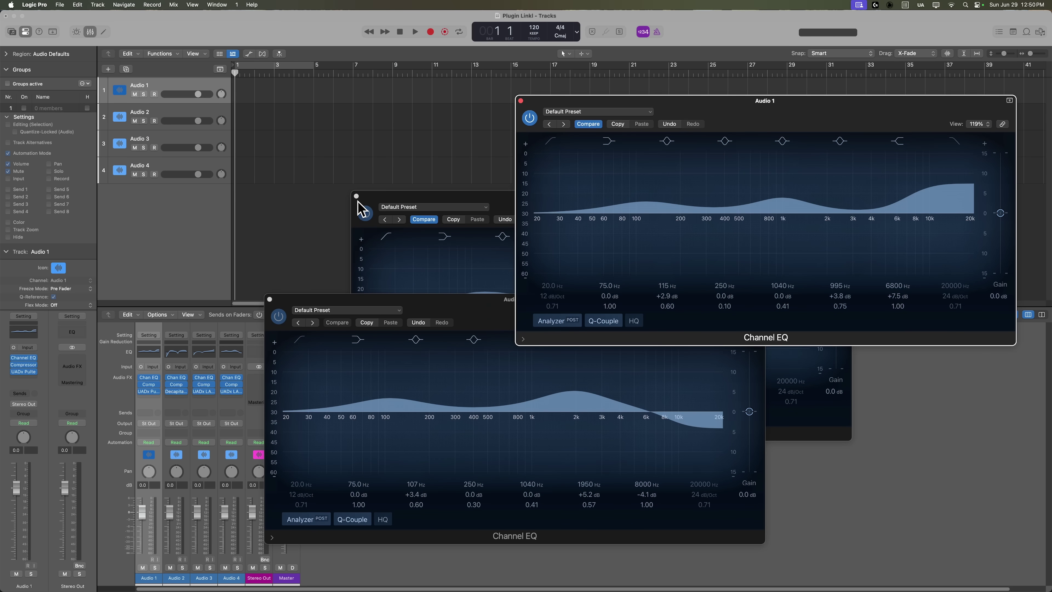
click(356, 196)
click(270, 300)
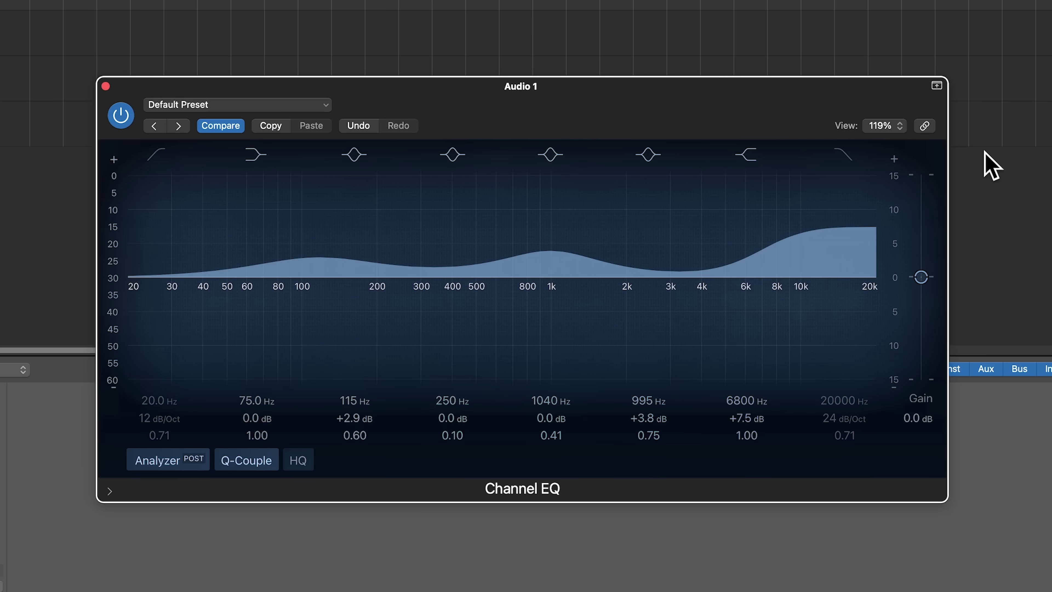
Step: Re-enable linking on Audio 1's Channel EQ window with the Single link mode
click(924, 125)
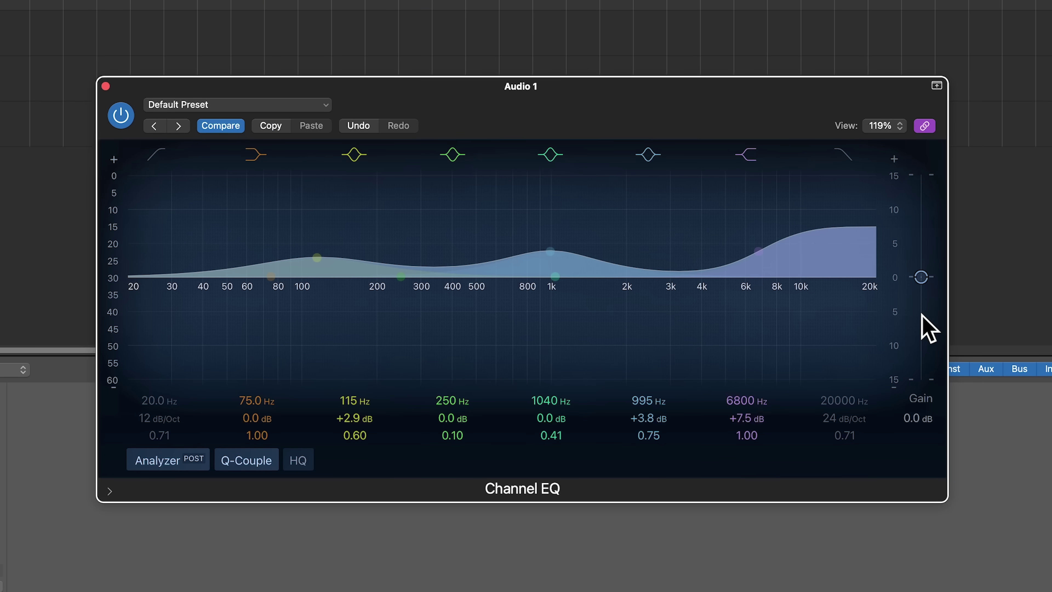
click(925, 125)
click(927, 132)
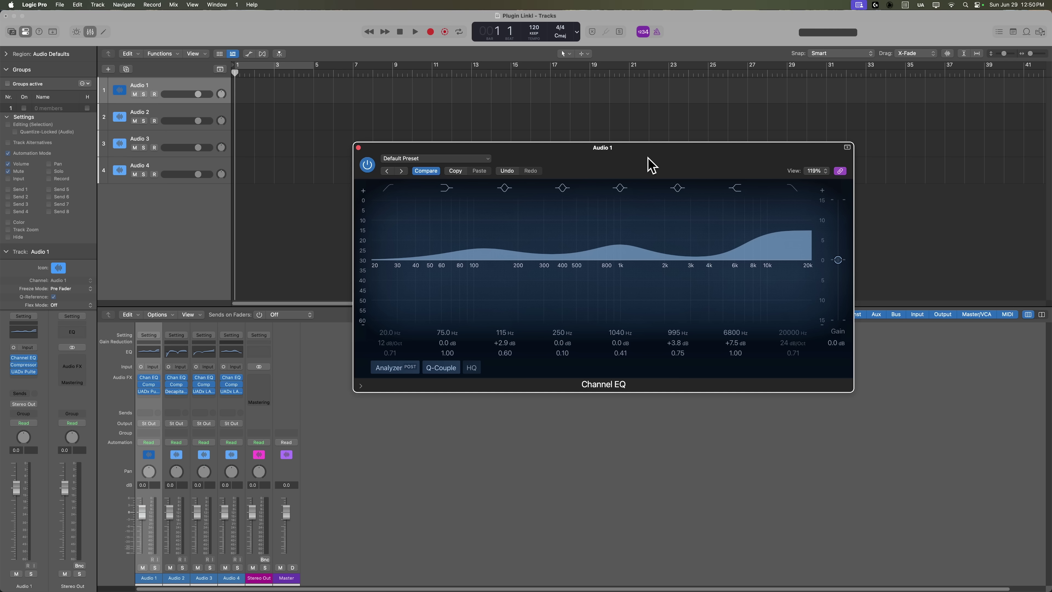
click(150, 384)
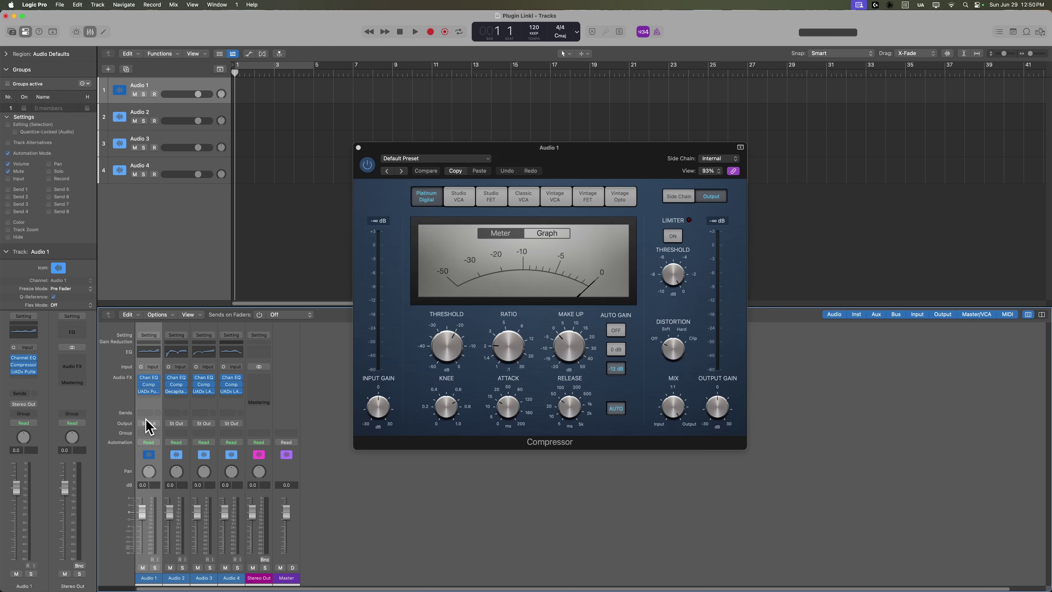
click(150, 392)
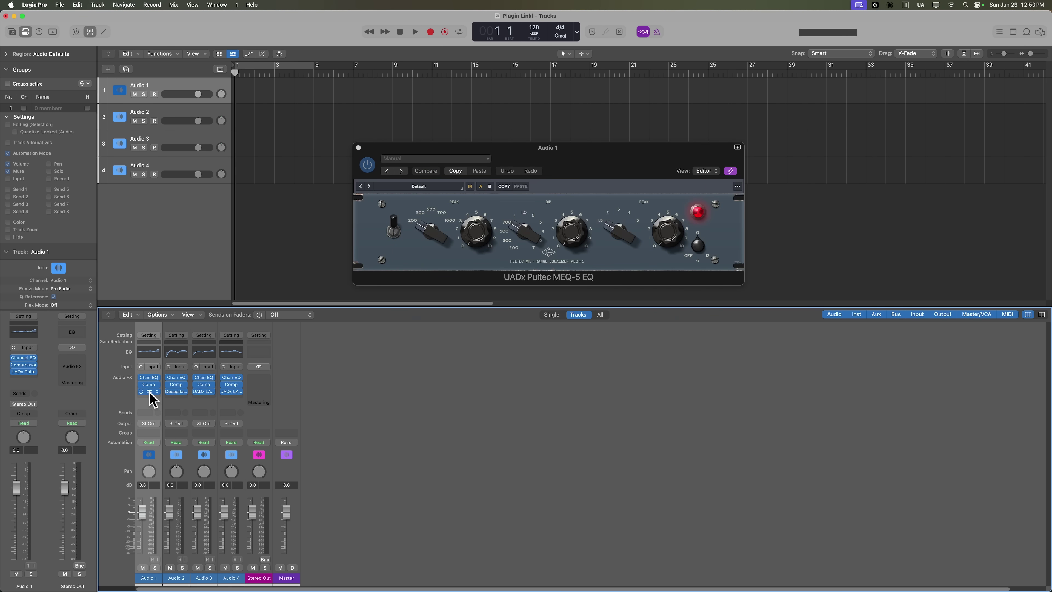
click(148, 378)
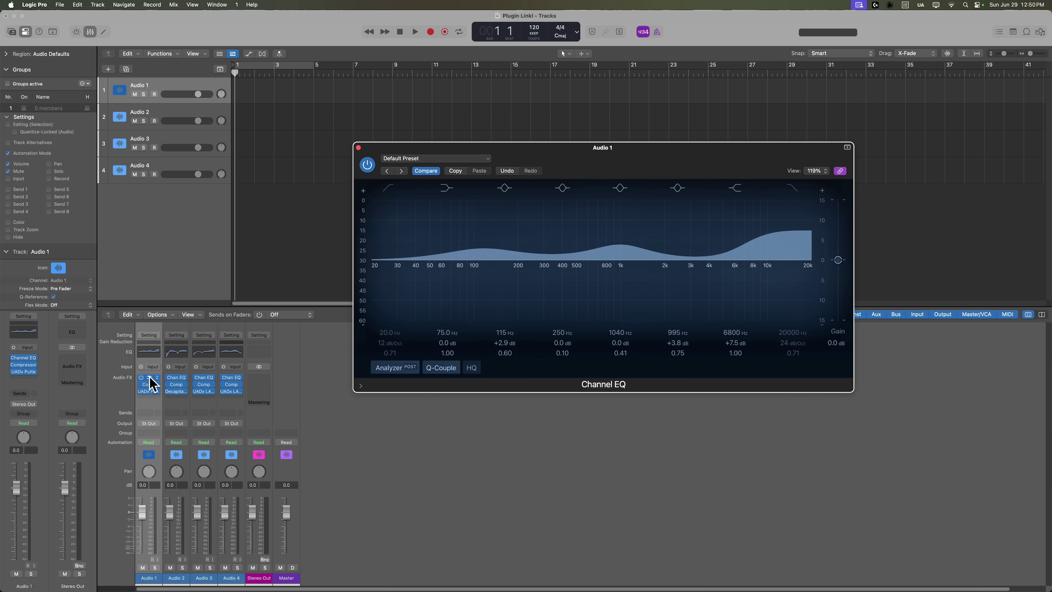
drag(592, 252, 617, 251)
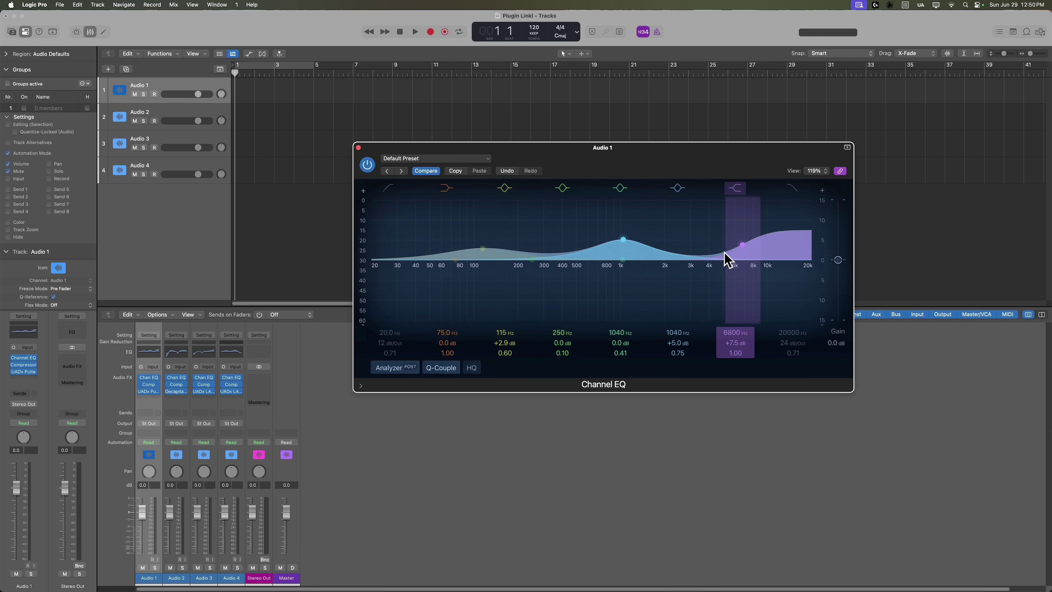
Step: Cut Audio 1's high band at 6150 Hz; boost Audio 2 at 61.5 Hz +6.1 dB and 8250 Hz +5.7 dB
drag(728, 258, 742, 309)
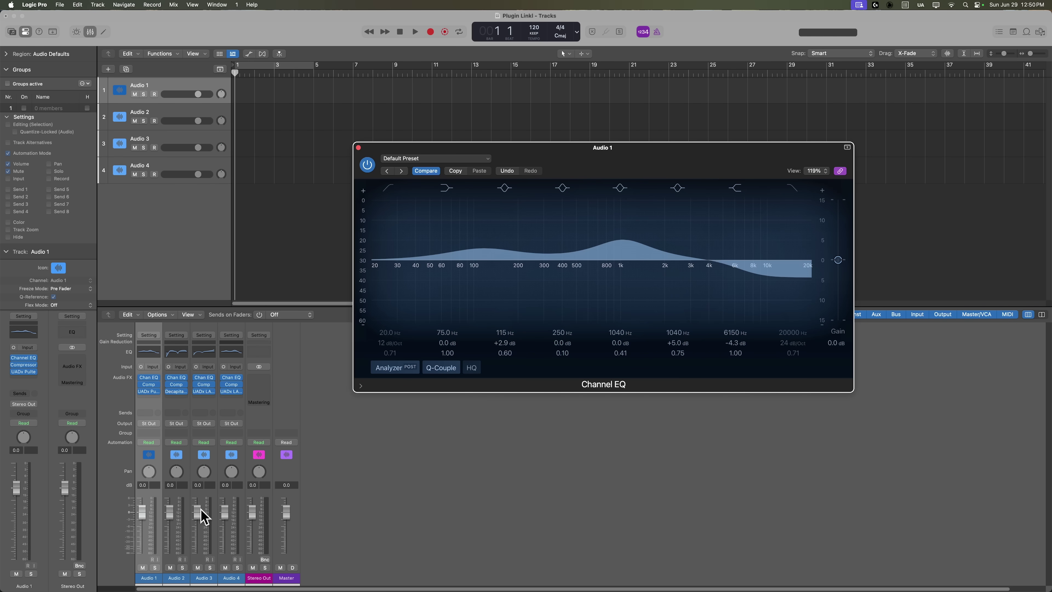
click(183, 578)
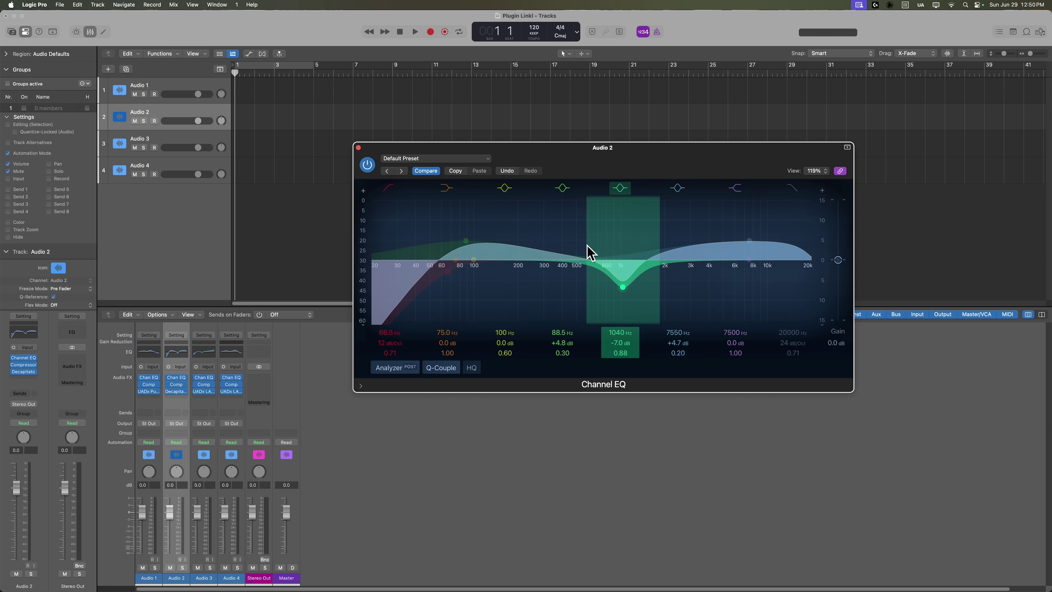
drag(466, 241, 444, 235)
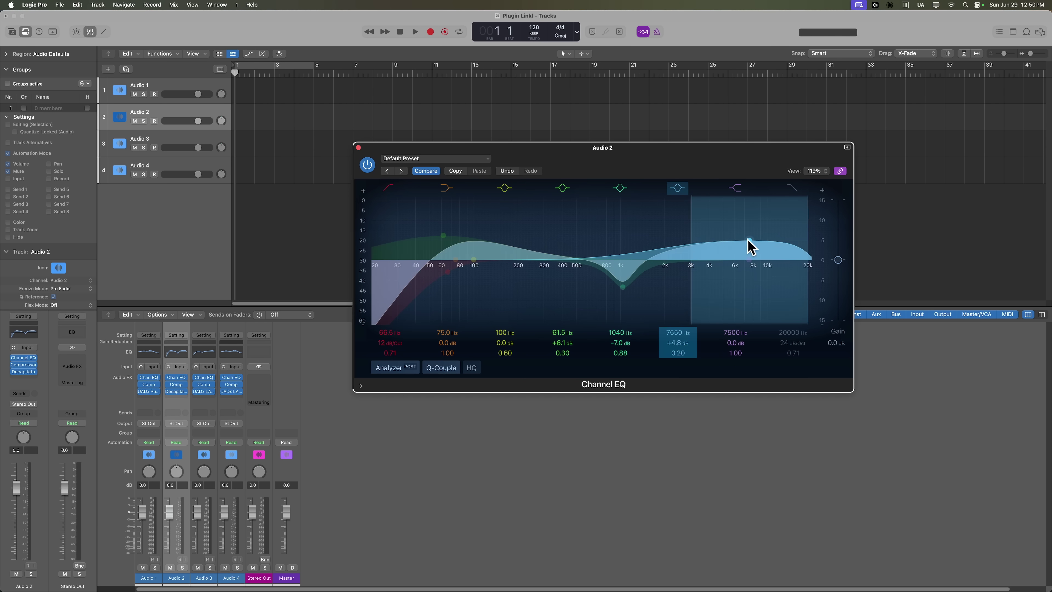
drag(747, 242, 752, 238)
Step: Step the linked EQ window through Audio 3 and Audio 4, ending on Audio 2
click(202, 578)
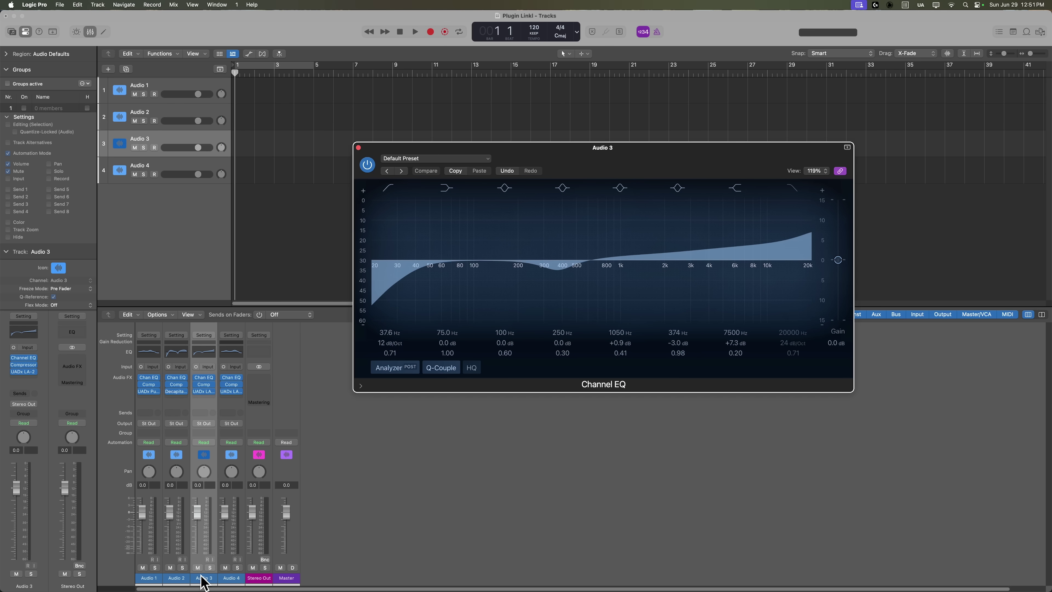
click(232, 377)
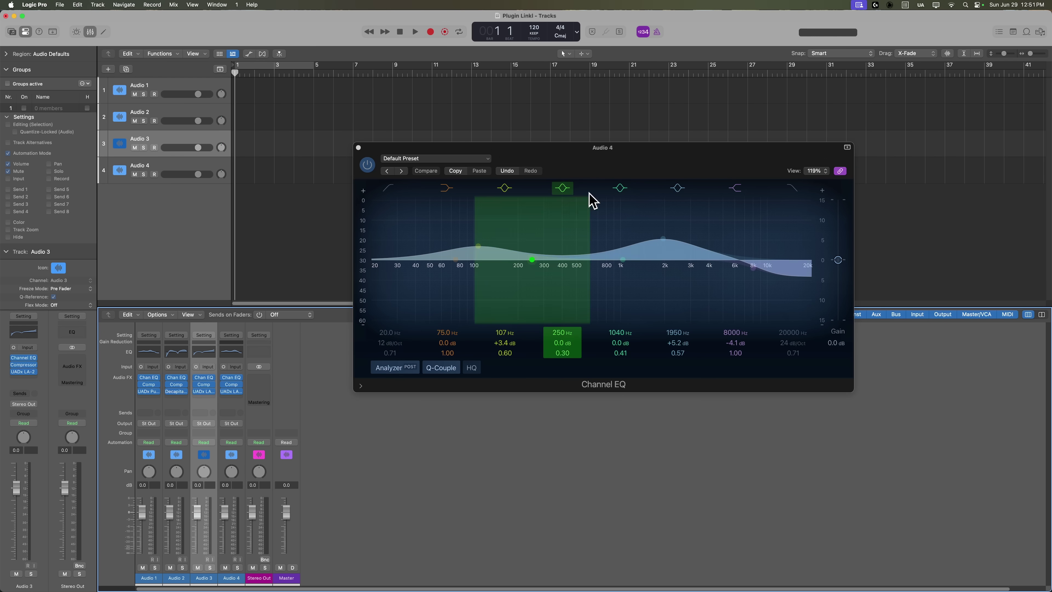
drag(652, 165, 657, 190)
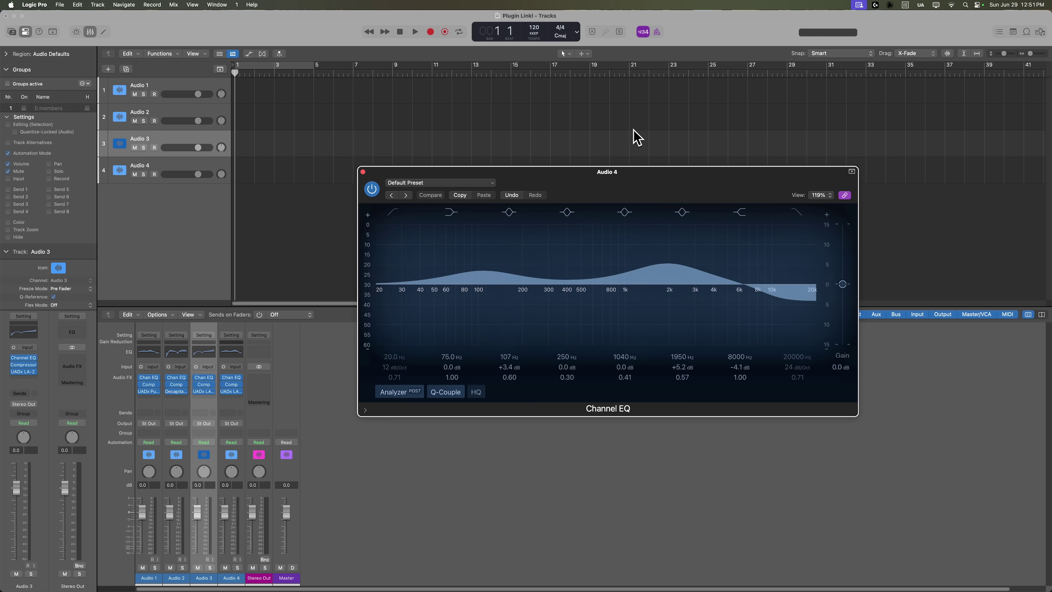
mouse_move(684, 172)
mouse_down()
mouse_move(414, 46)
mouse_move(842, 206)
mouse_move(591, 127)
mouse_move(693, 223)
mouse_move(668, 191)
mouse_move(678, 188)
mouse_up()
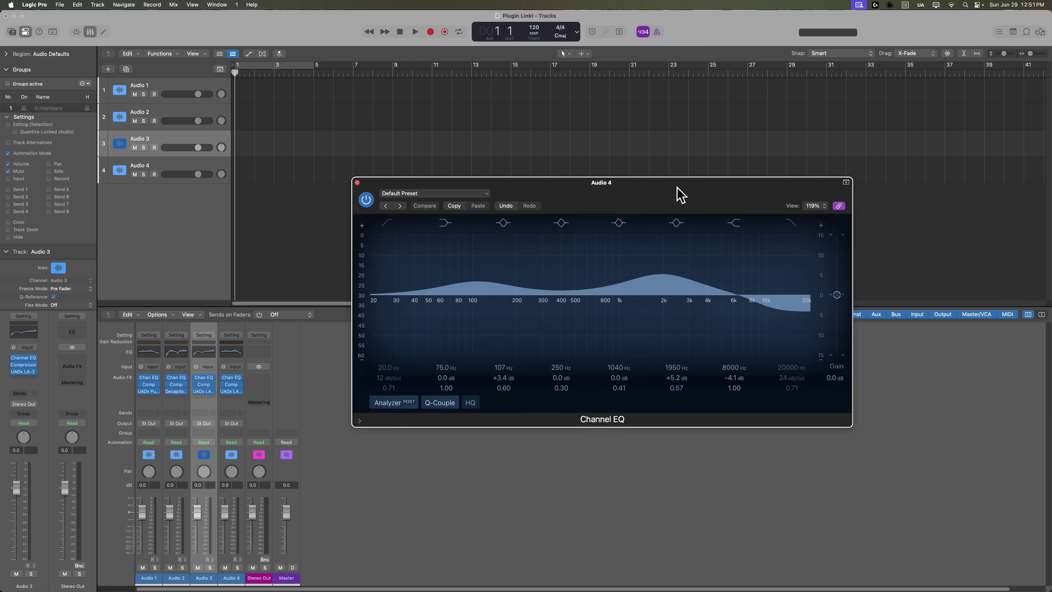
click(177, 377)
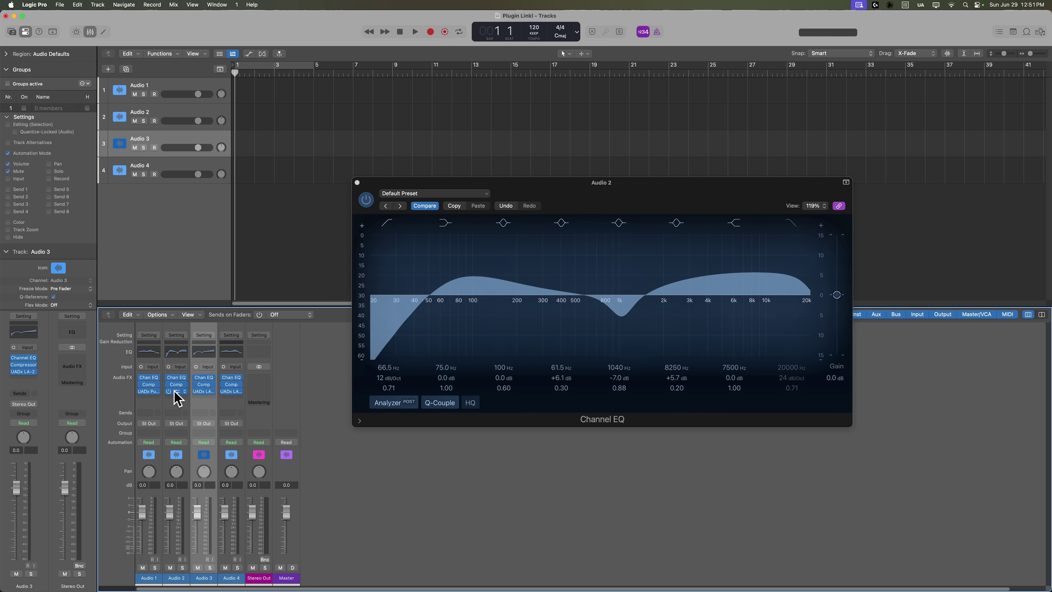
Step: Step the linked window from Audio 1's Pultec MEQ-5 through Audio 2–4, then close Audio 4's LA-2
click(149, 392)
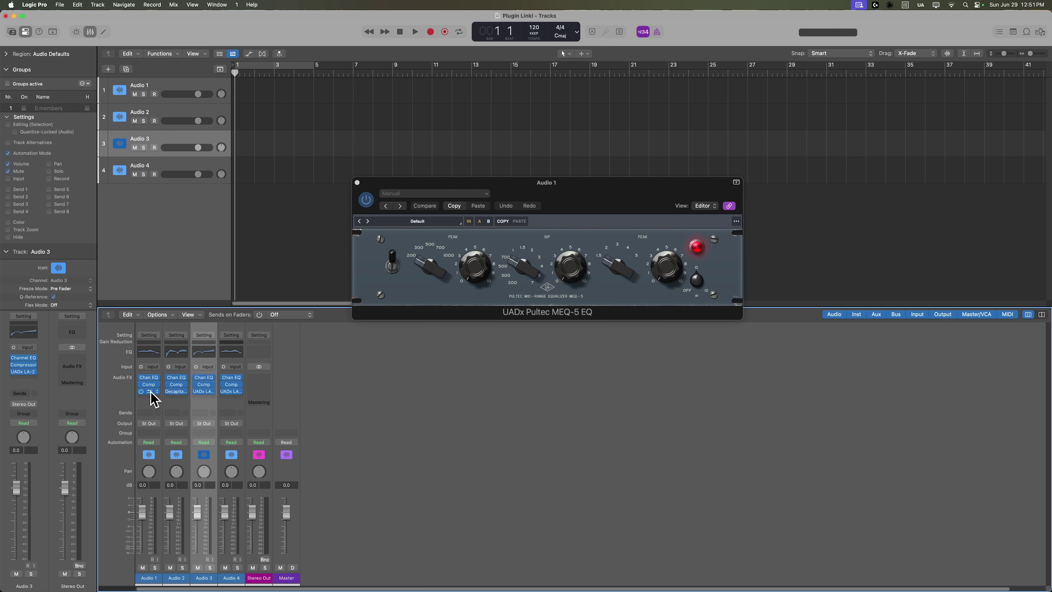
click(186, 577)
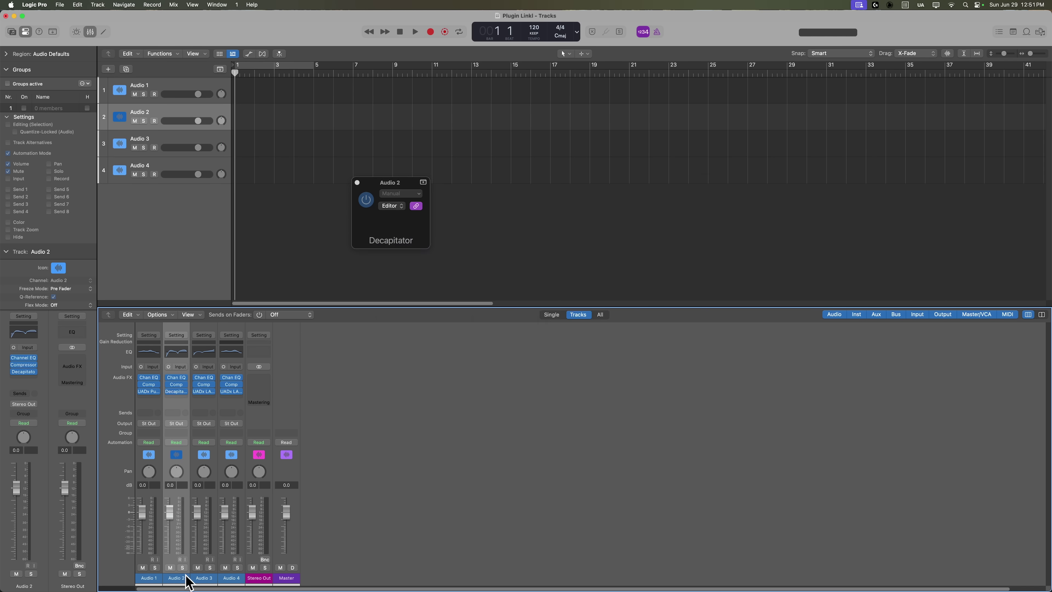
click(205, 578)
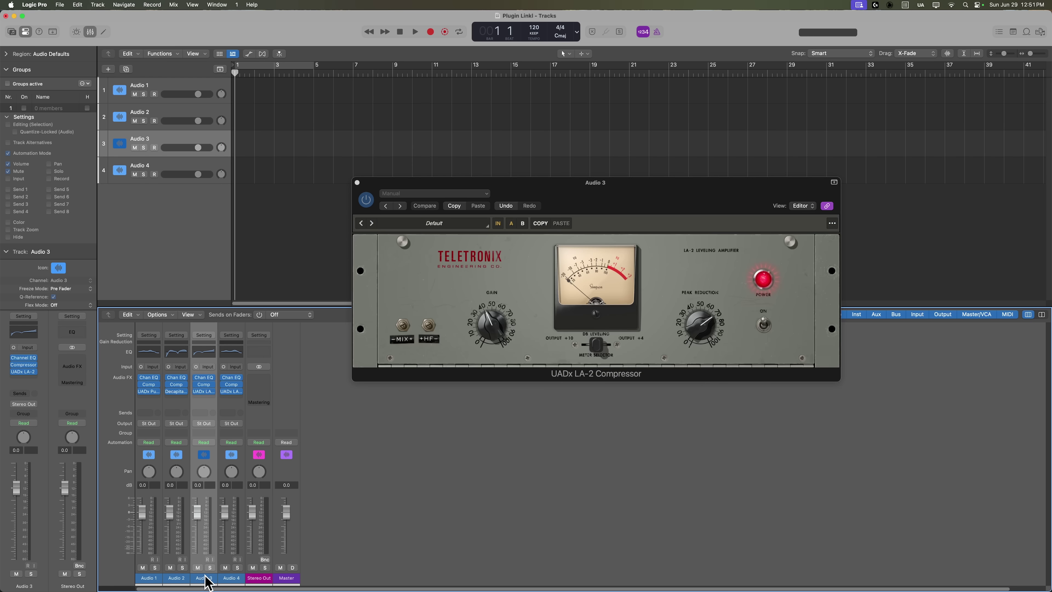
click(232, 578)
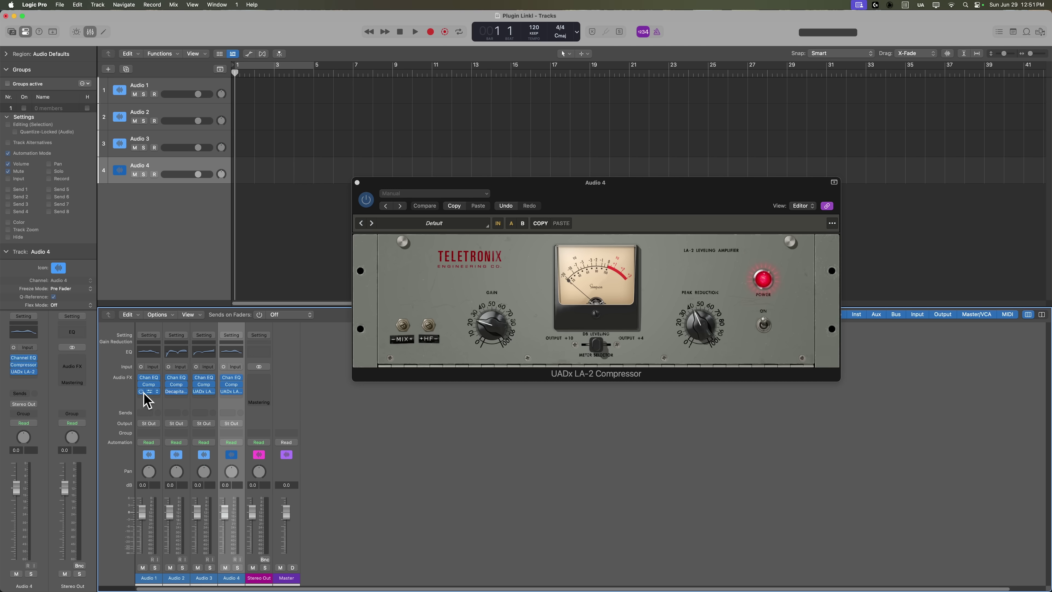
mouse_move(238, 399)
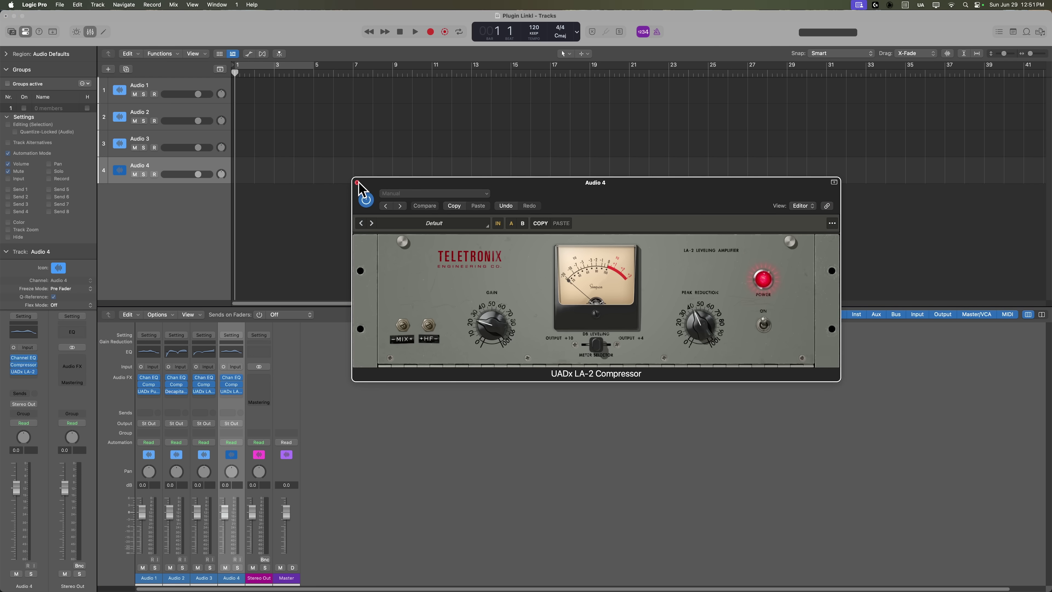
click(357, 183)
Step: Open Audio 1's Channel EQ, Compressor and UADx Pultec MEQ-5, spreading the windows apart
click(146, 577)
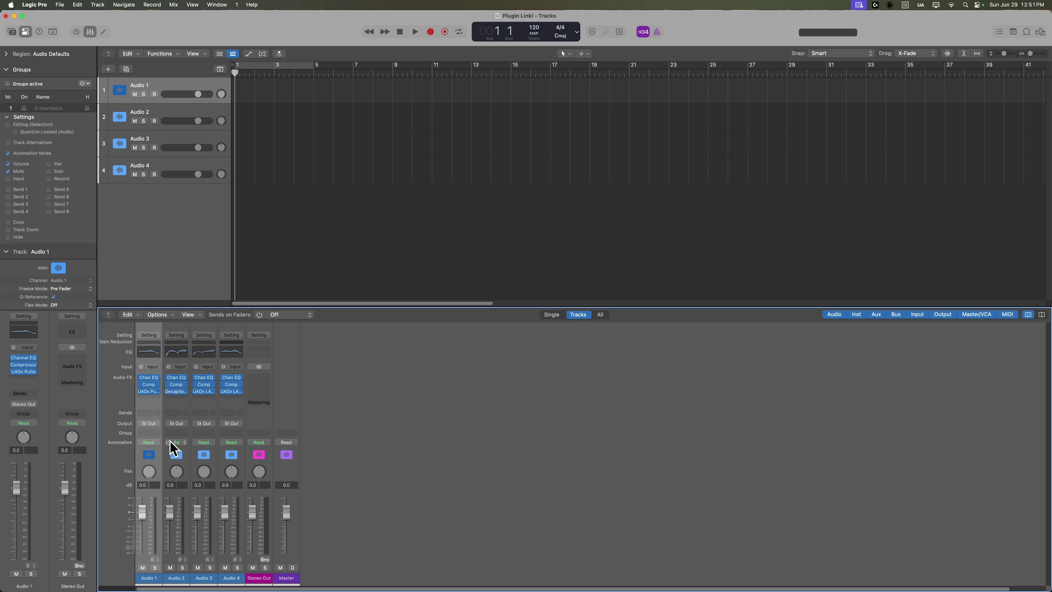
click(150, 379)
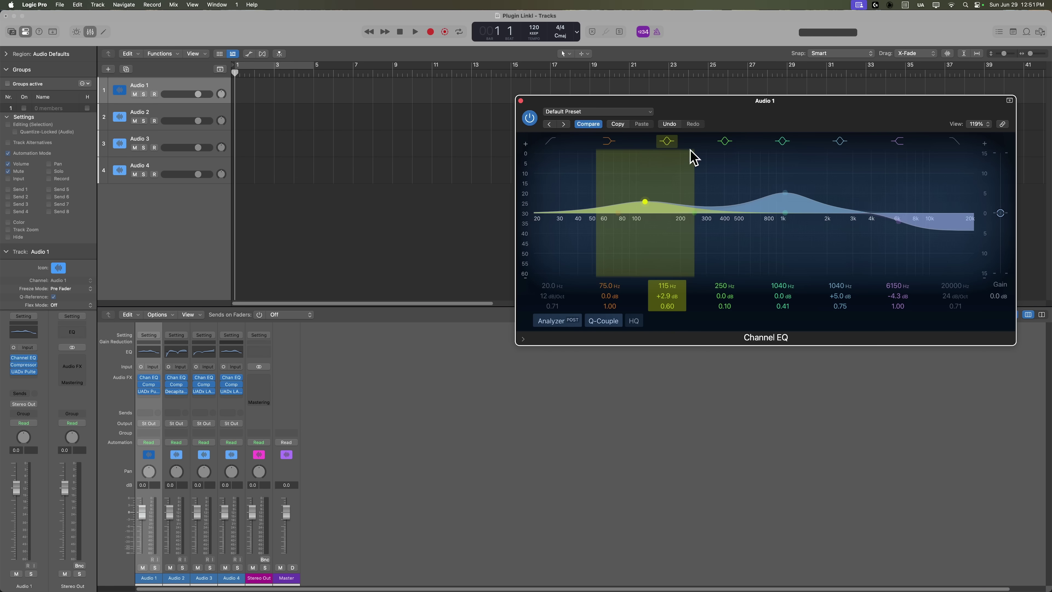
drag(817, 112, 552, 101)
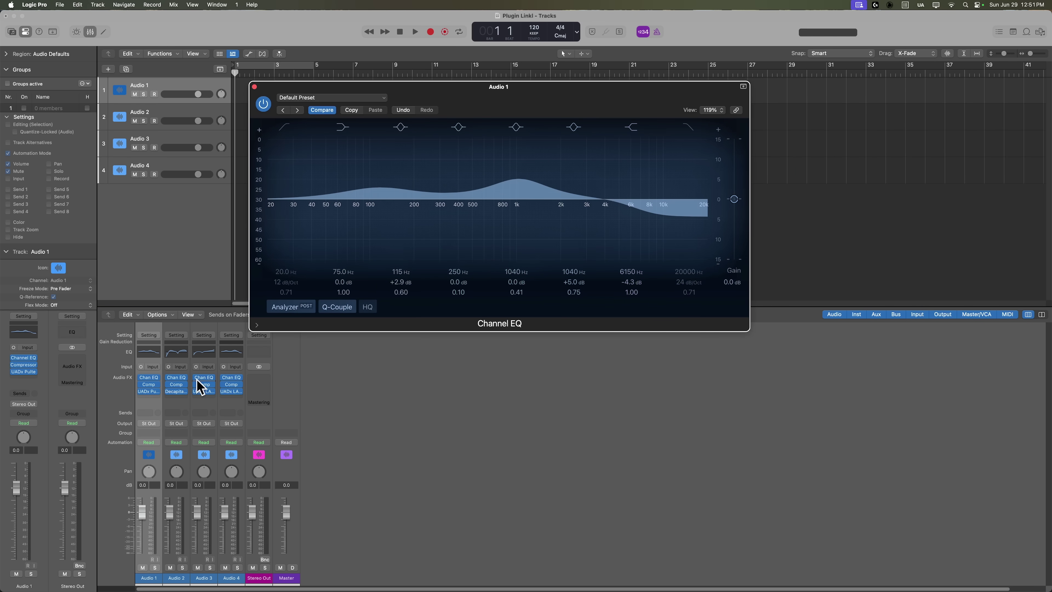
click(150, 385)
drag(553, 95, 422, 43)
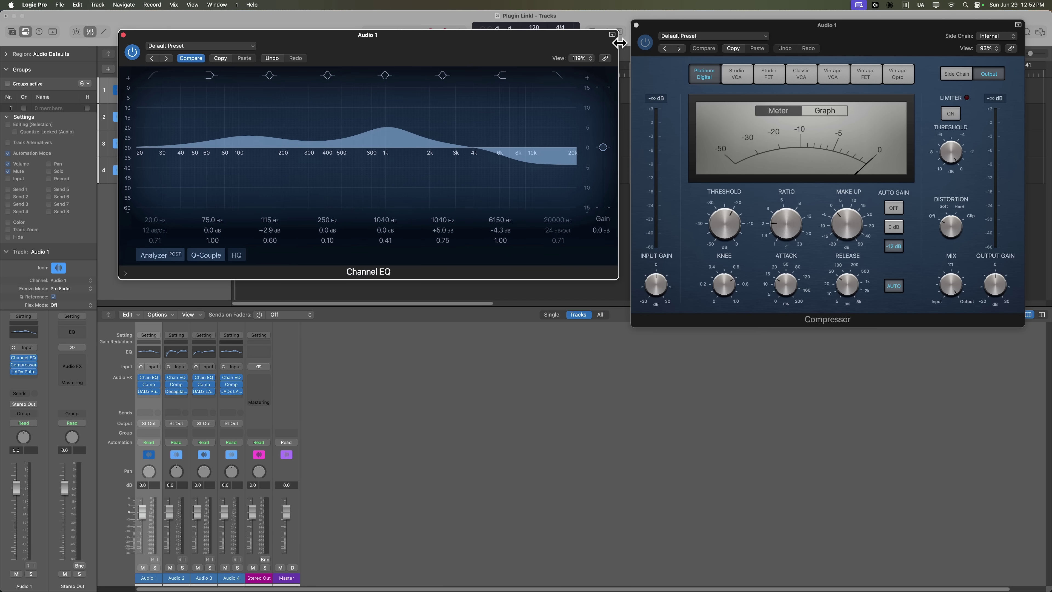
drag(797, 27, 807, 60)
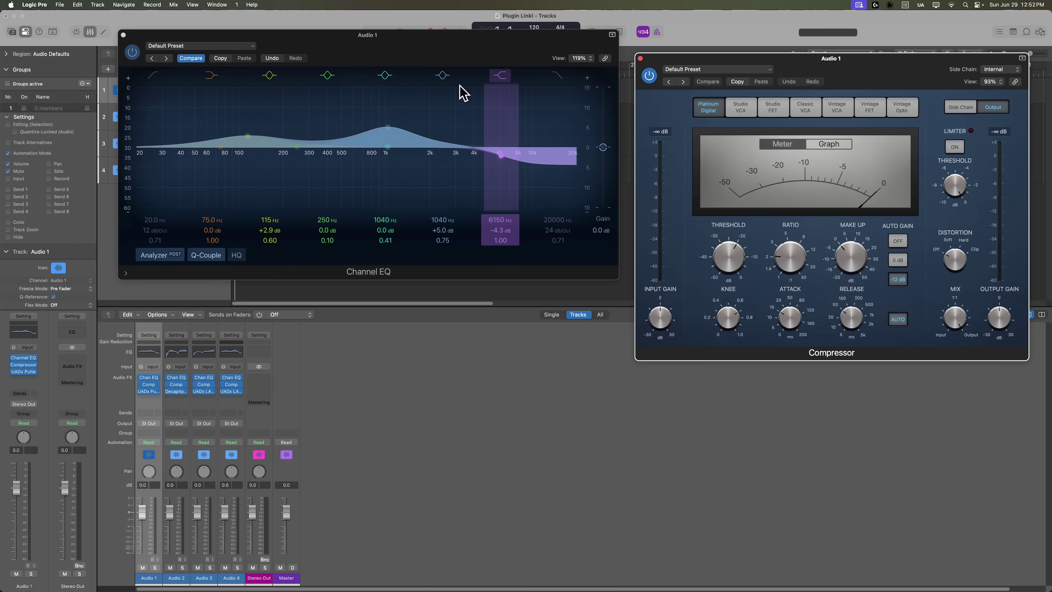
mouse_move(147, 392)
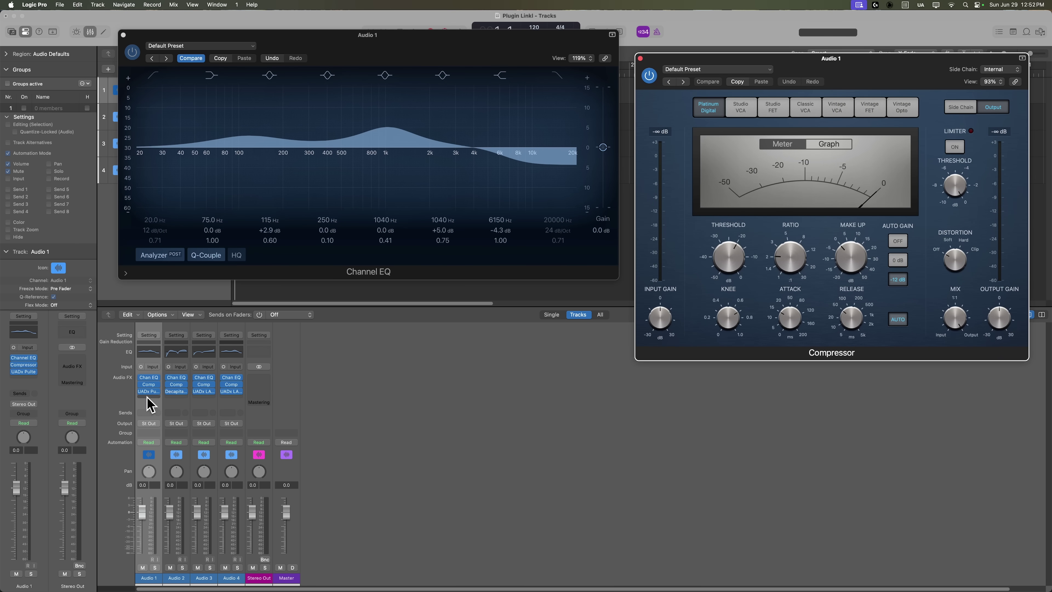
click(148, 392)
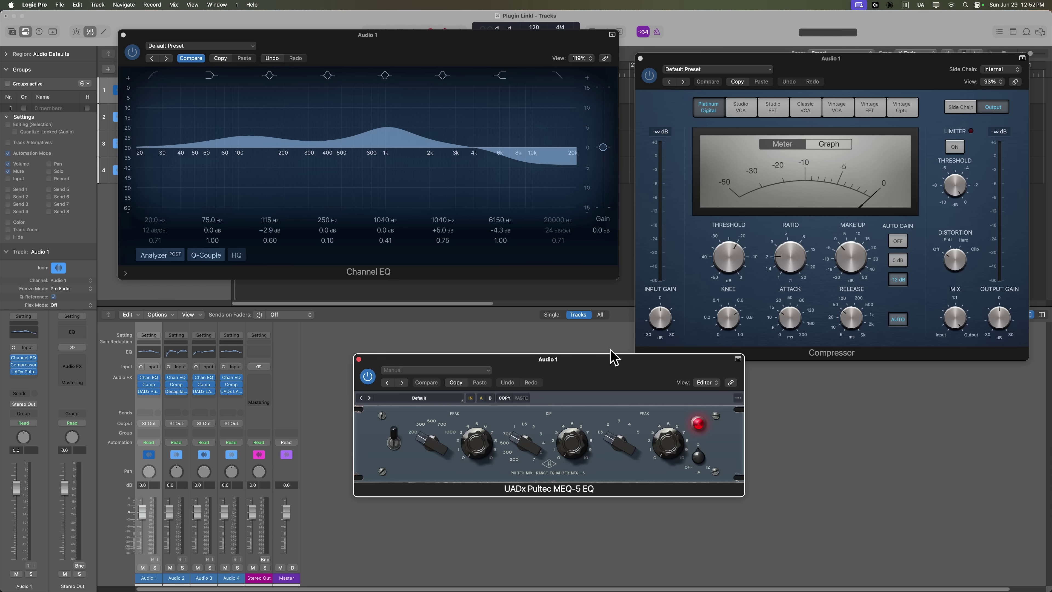
Step: Set the Channel EQ link to Multi and link the Compressor and Pultec windows too
click(605, 59)
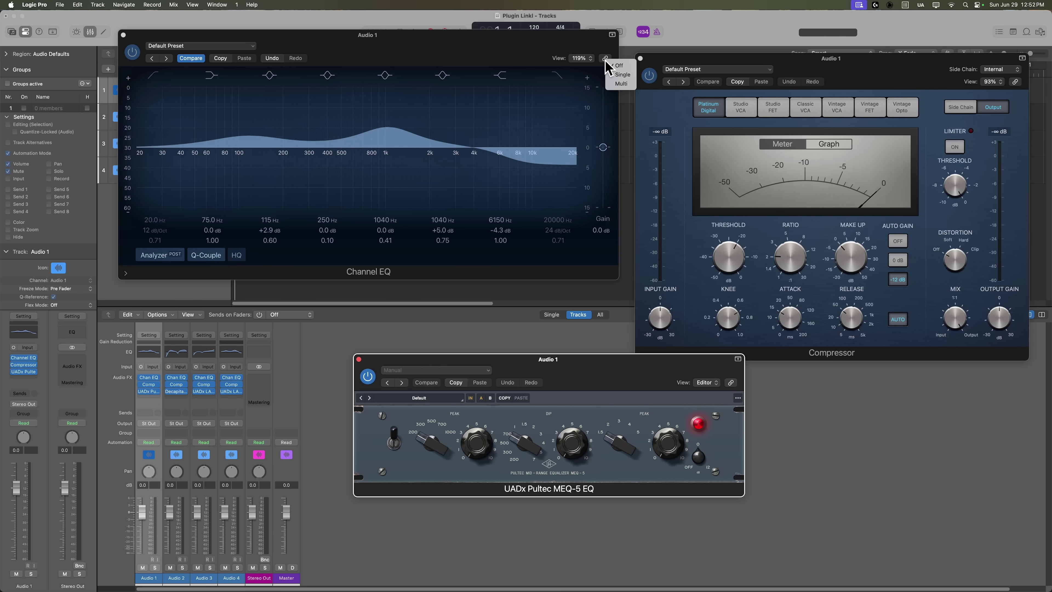
click(622, 83)
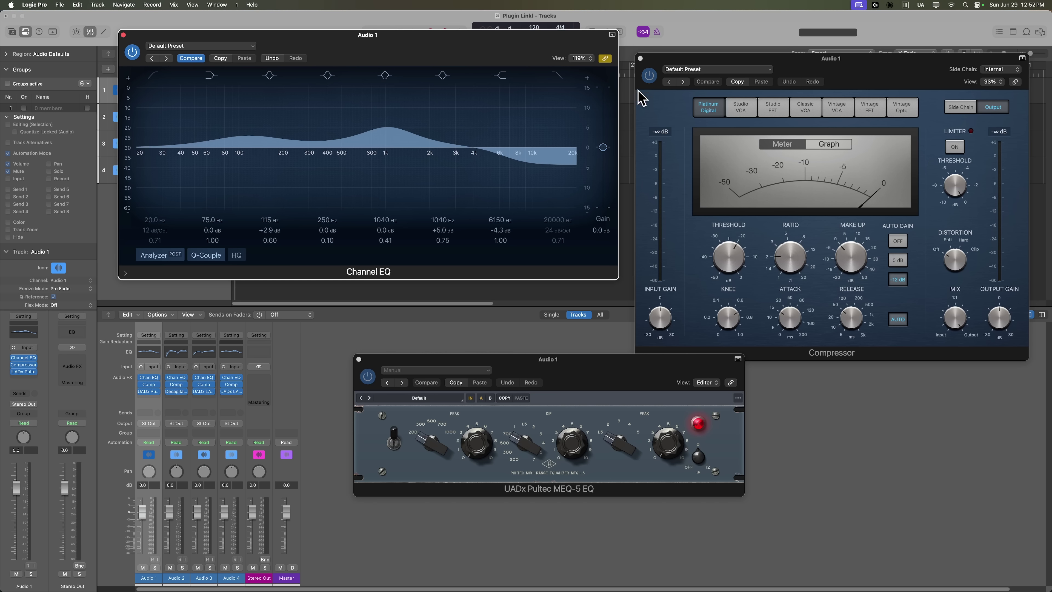
click(1014, 82)
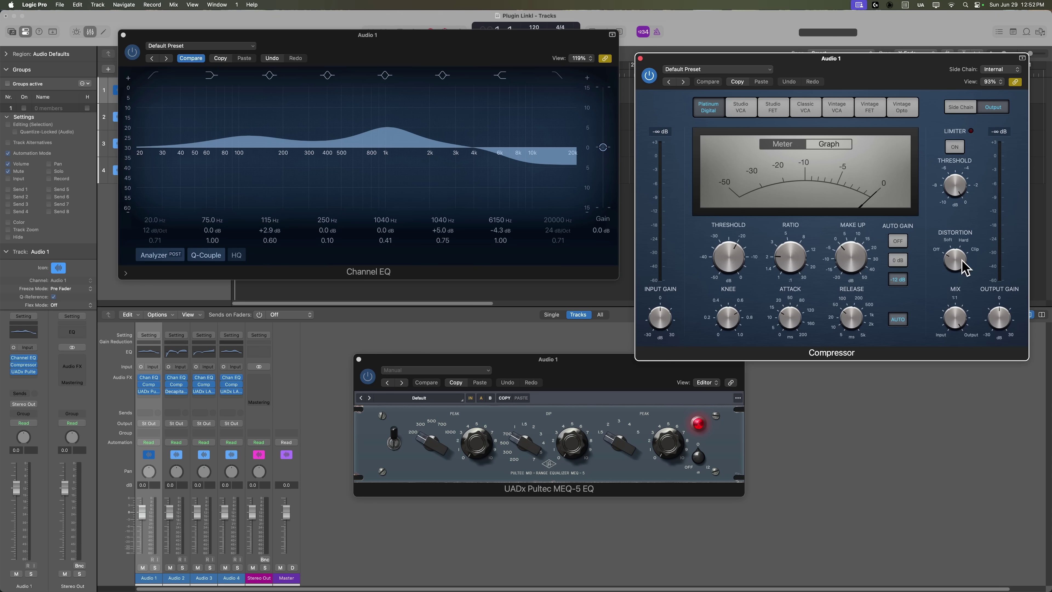
click(731, 383)
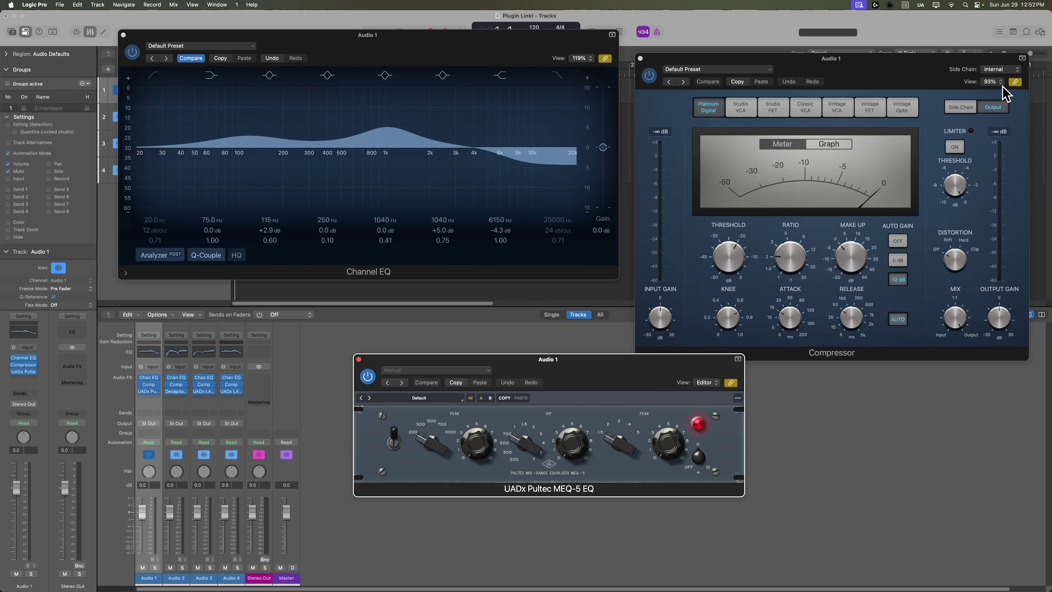
Step: On Audio 1, move the 1040 Hz peak to 1270 Hz, pick Studio FET, change Pultec DIP frequency
drag(385, 127, 400, 132)
click(787, 261)
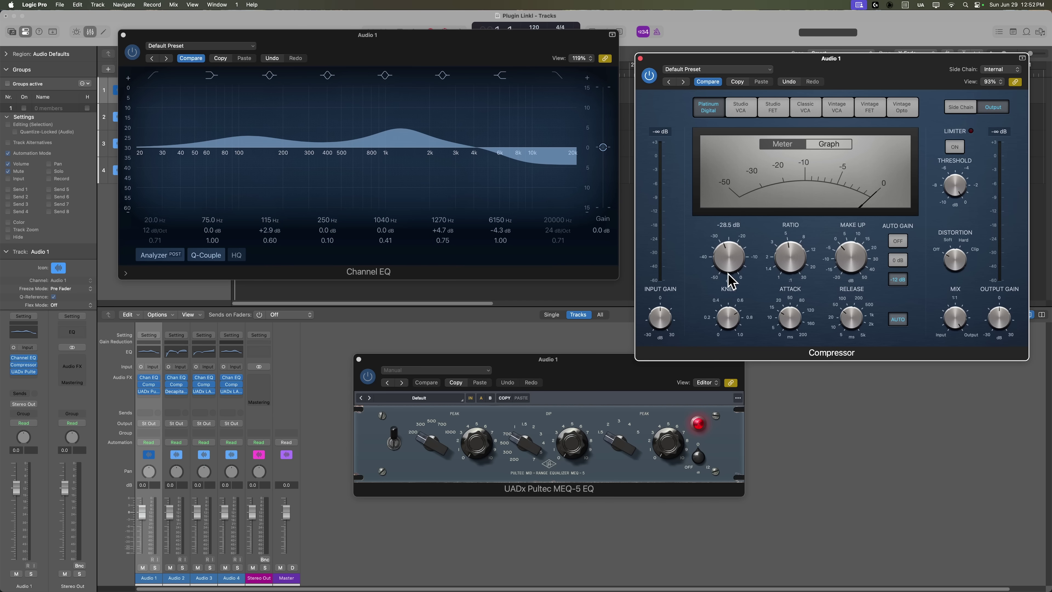
click(772, 108)
drag(591, 369, 562, 388)
drag(506, 474, 510, 458)
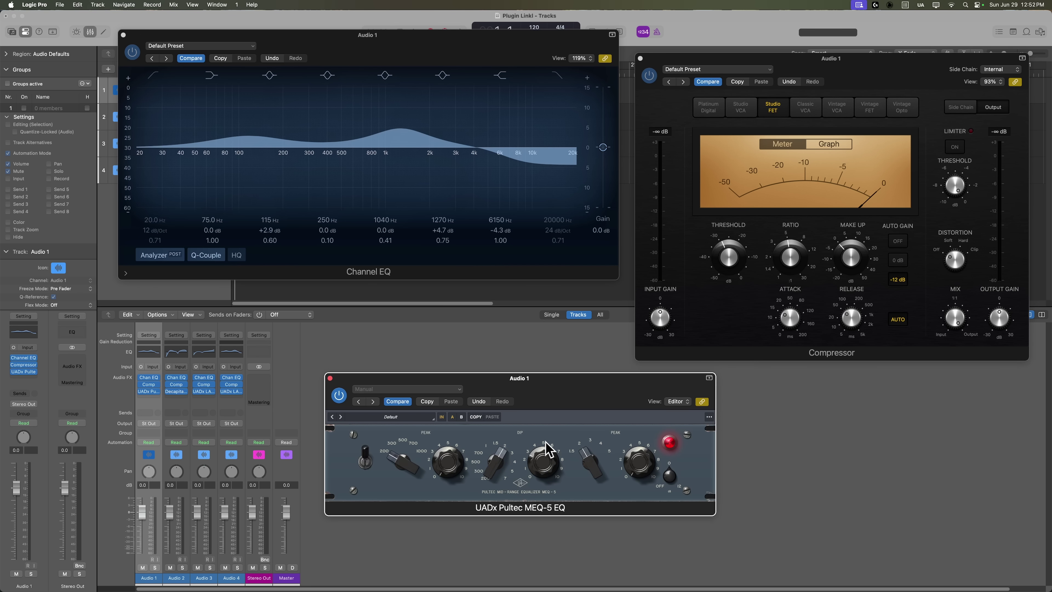
Step: On Audio 2, lower the 8250 Hz band to about 7450 Hz, adjust threshold, enable Decapitator PUNISH
click(178, 577)
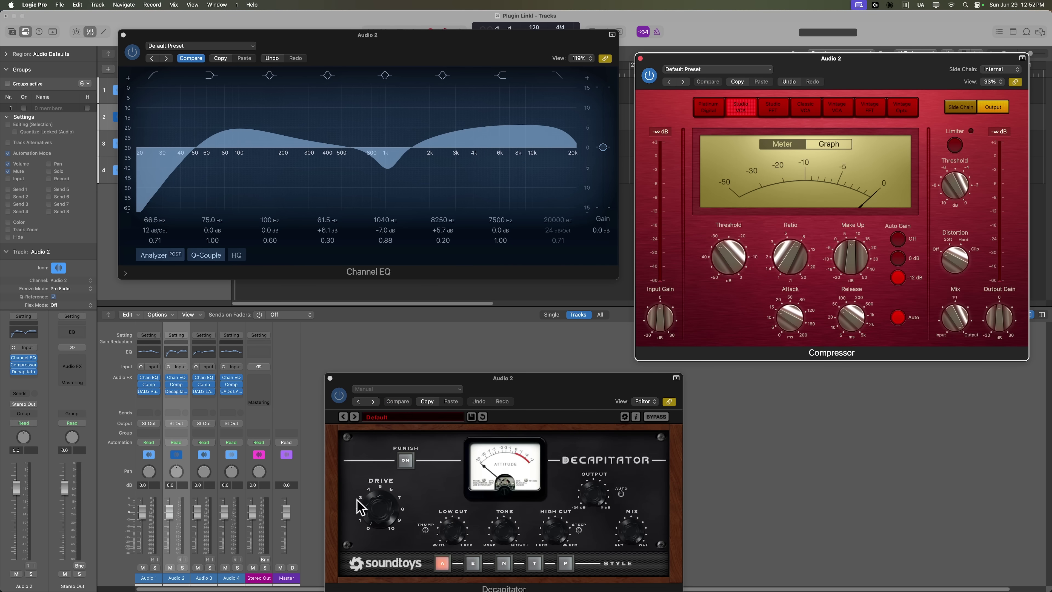
drag(557, 391, 576, 346)
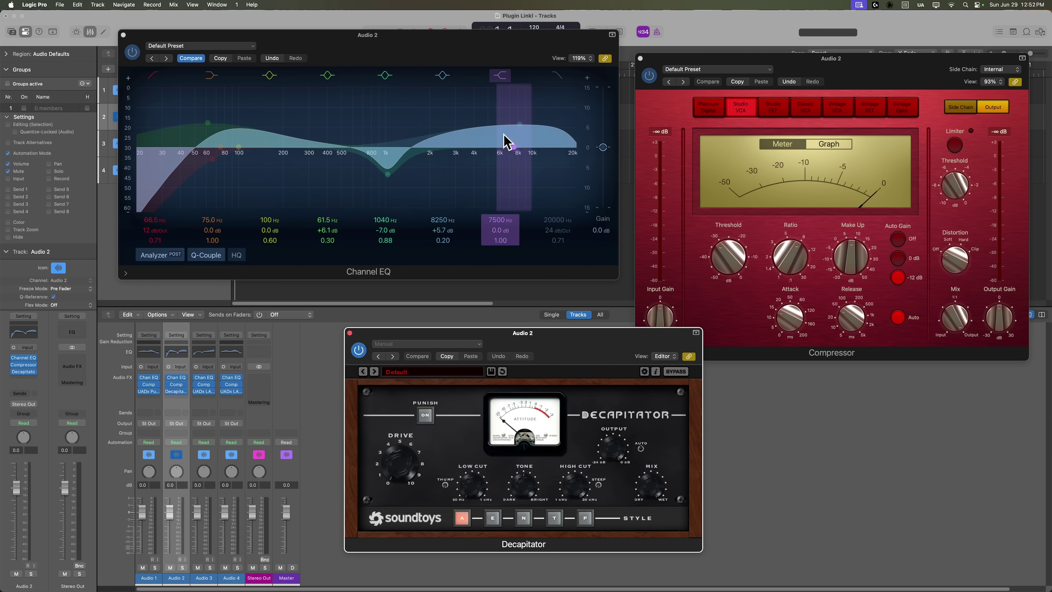
drag(519, 125, 515, 146)
drag(728, 255, 728, 251)
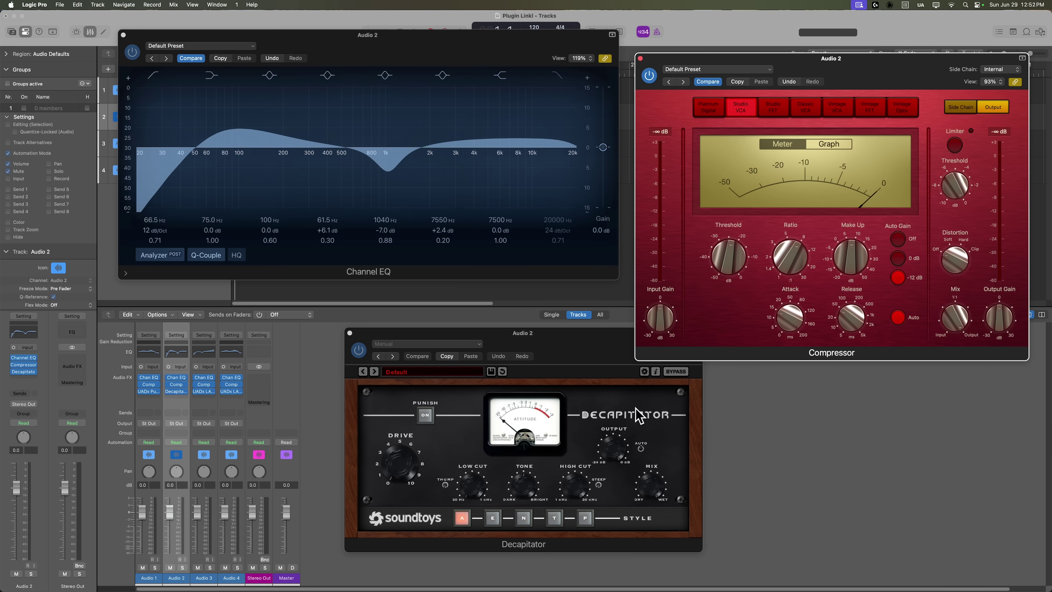
click(425, 415)
Step: On Audio 3, boost the 1050 Hz EQ band to 1440 Hz, +7.1 dB
click(200, 579)
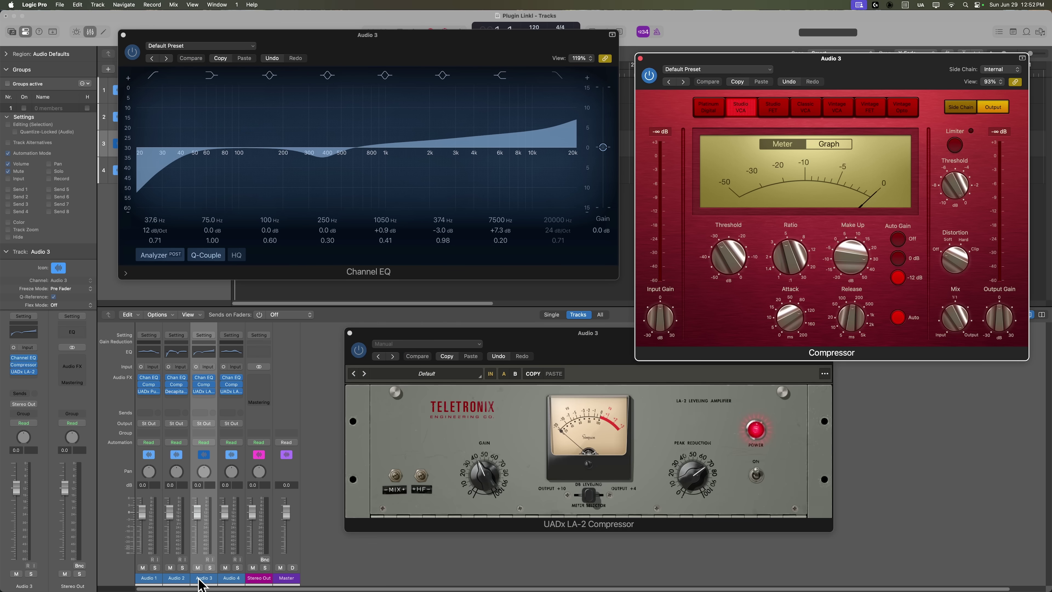
click(483, 514)
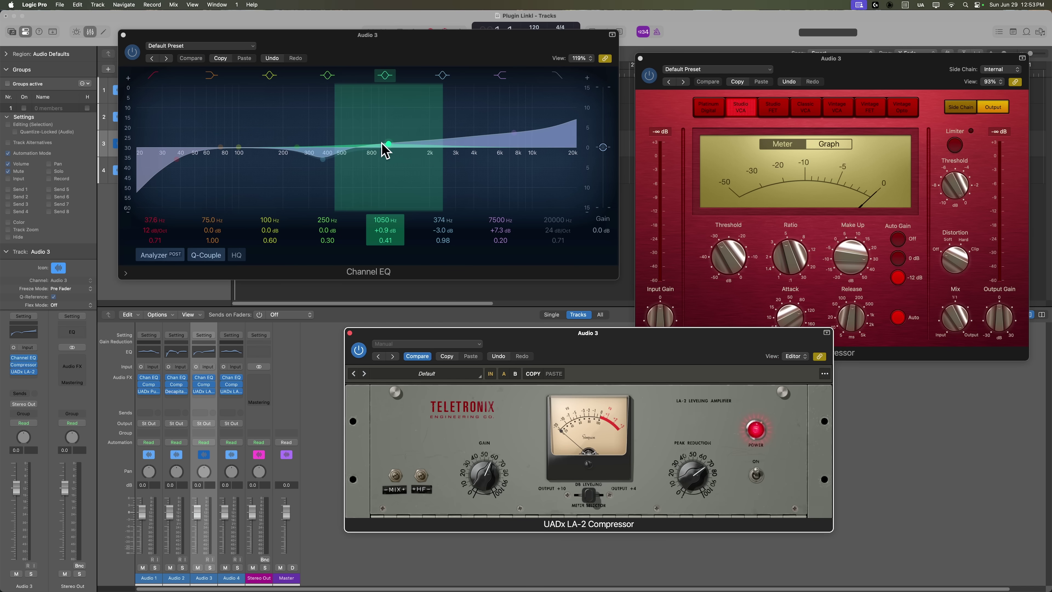
drag(384, 148, 408, 118)
Step: On Audio 4, set EQ peaks to 1800 Hz +4.4 dB and 99 Hz +4.8 dB, then return to Audio 1
click(232, 579)
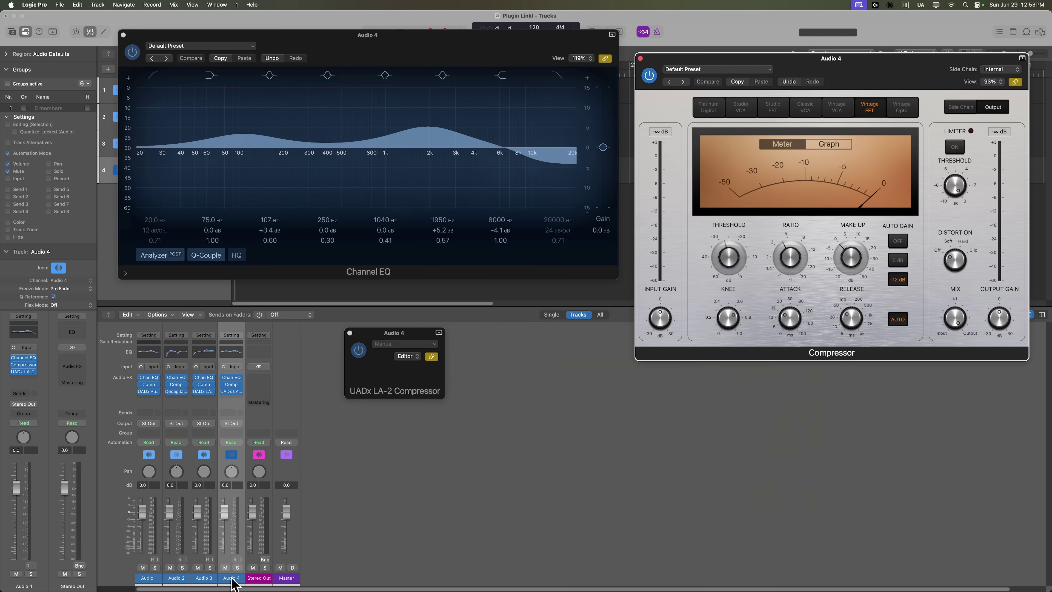
drag(435, 134, 429, 137)
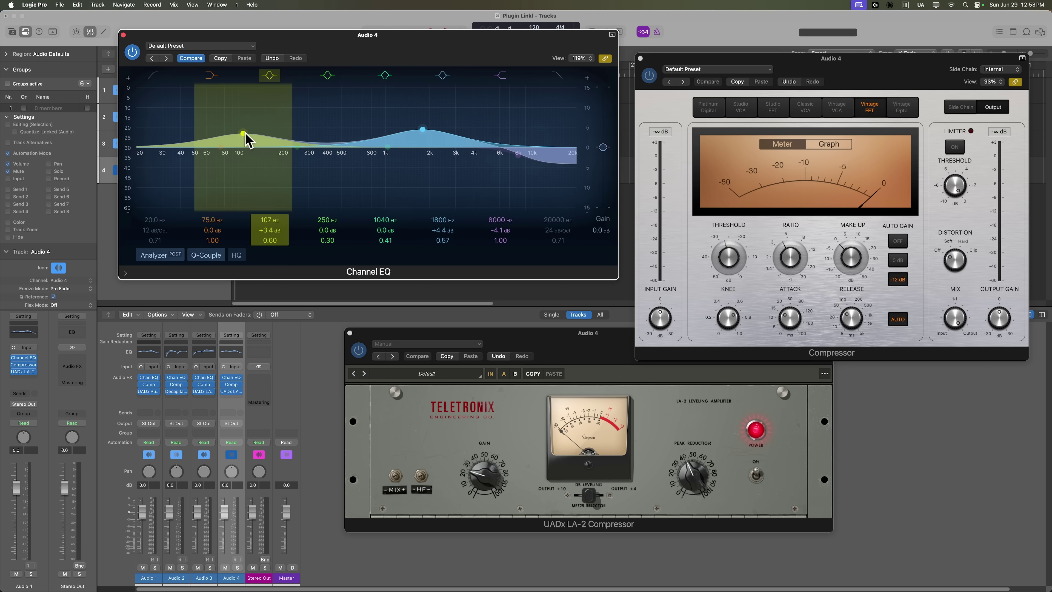
drag(246, 136, 241, 131)
click(840, 244)
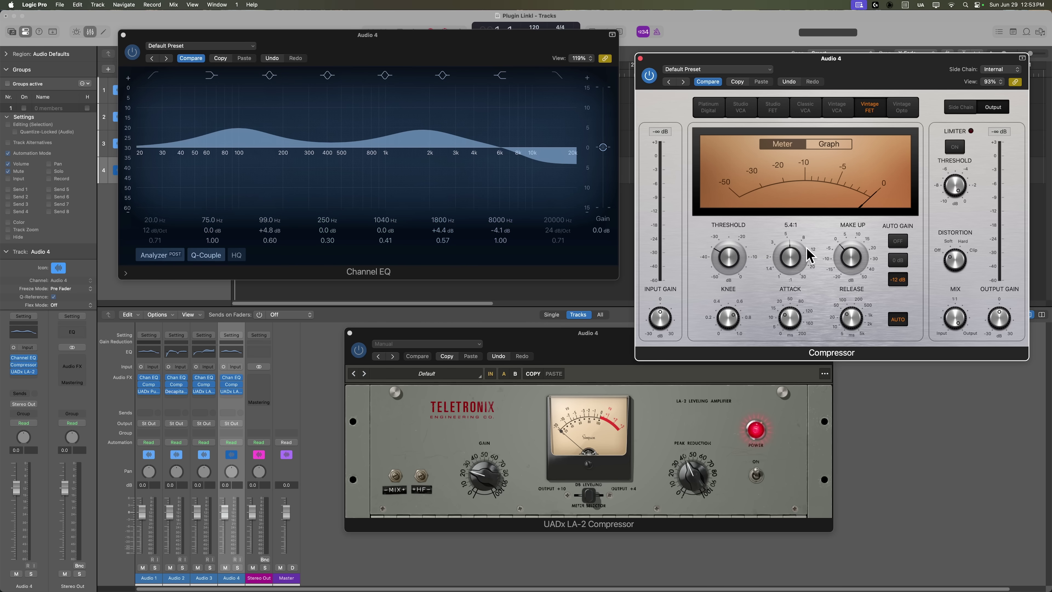
click(149, 577)
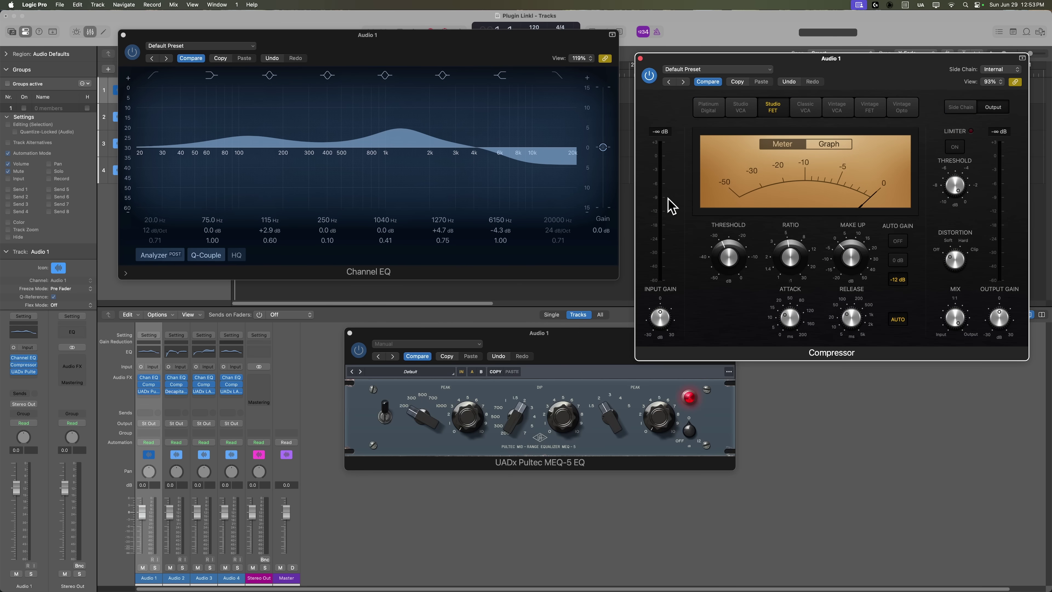
Step: Unlink Audio 1's Channel EQ and Compressor windows, keeping all three plugin windows open
drag(587, 345, 574, 390)
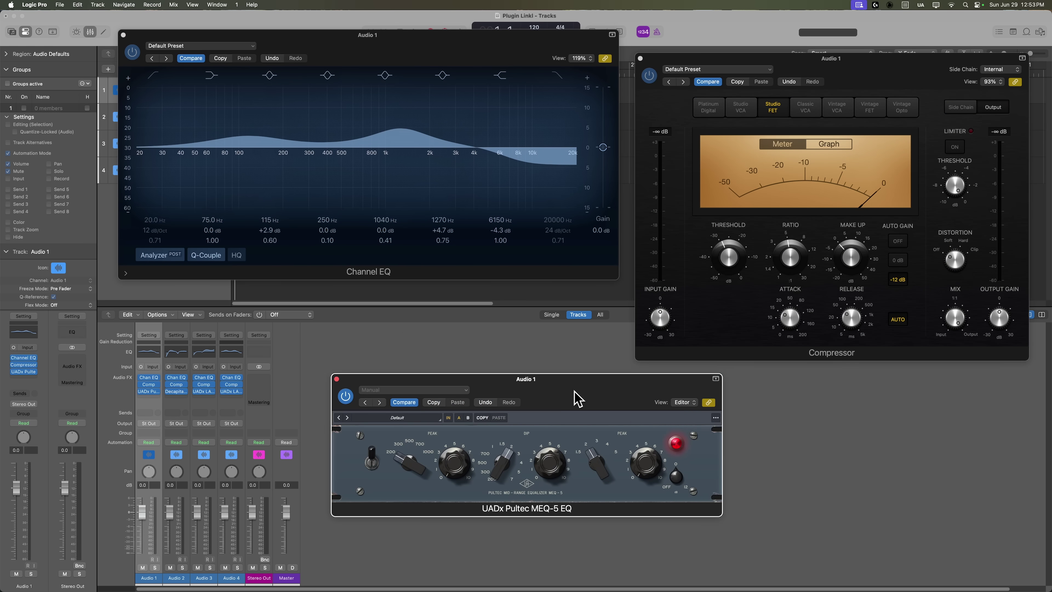
click(604, 58)
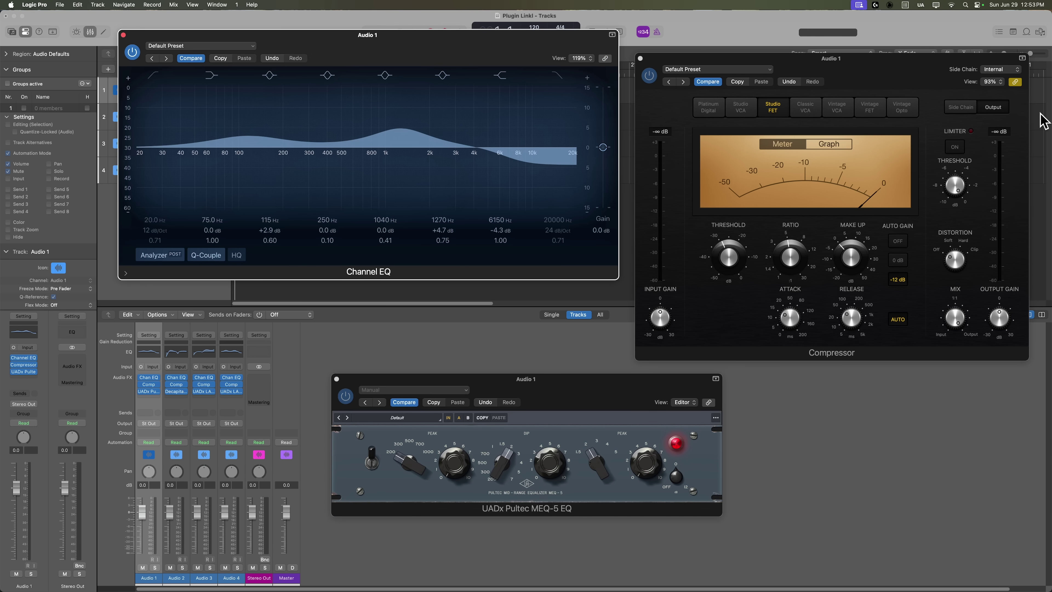
click(1016, 82)
click(567, 261)
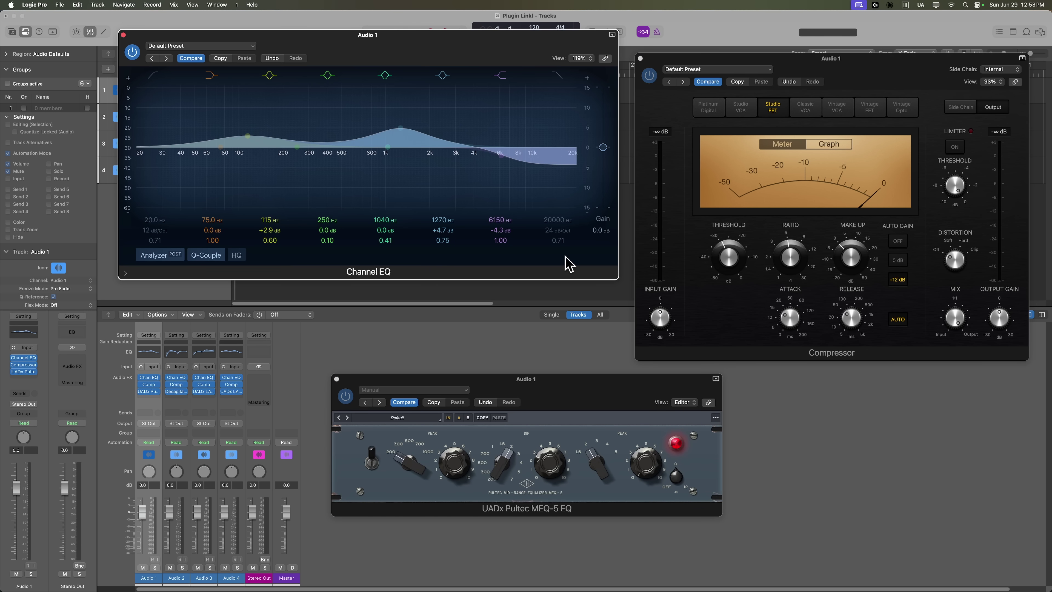